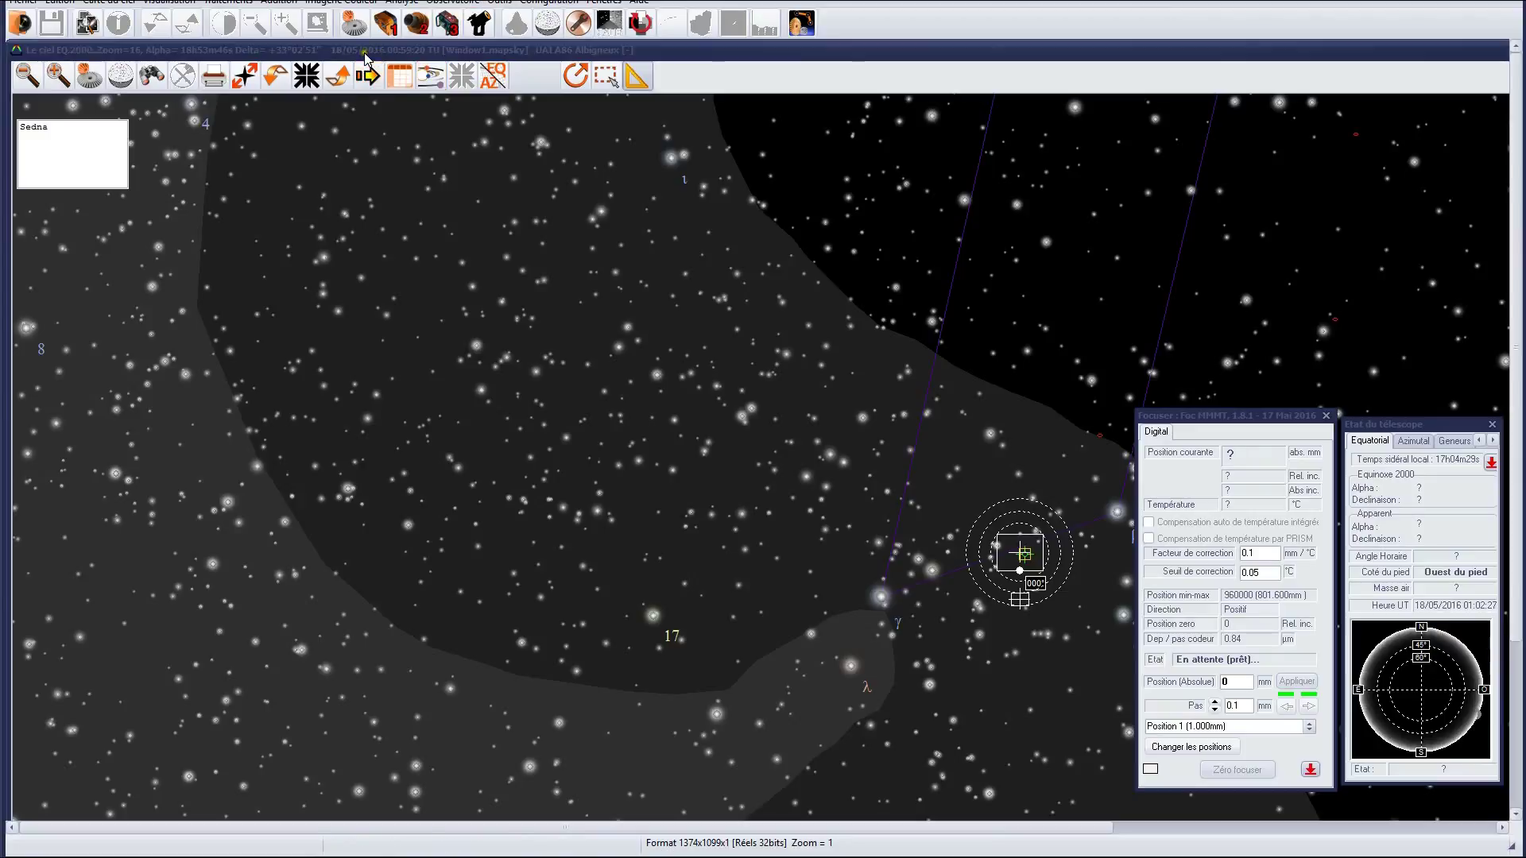
- Open the telescope and peripherals configuration and review the mount and focuser n°1 settings
left_click(354, 29)
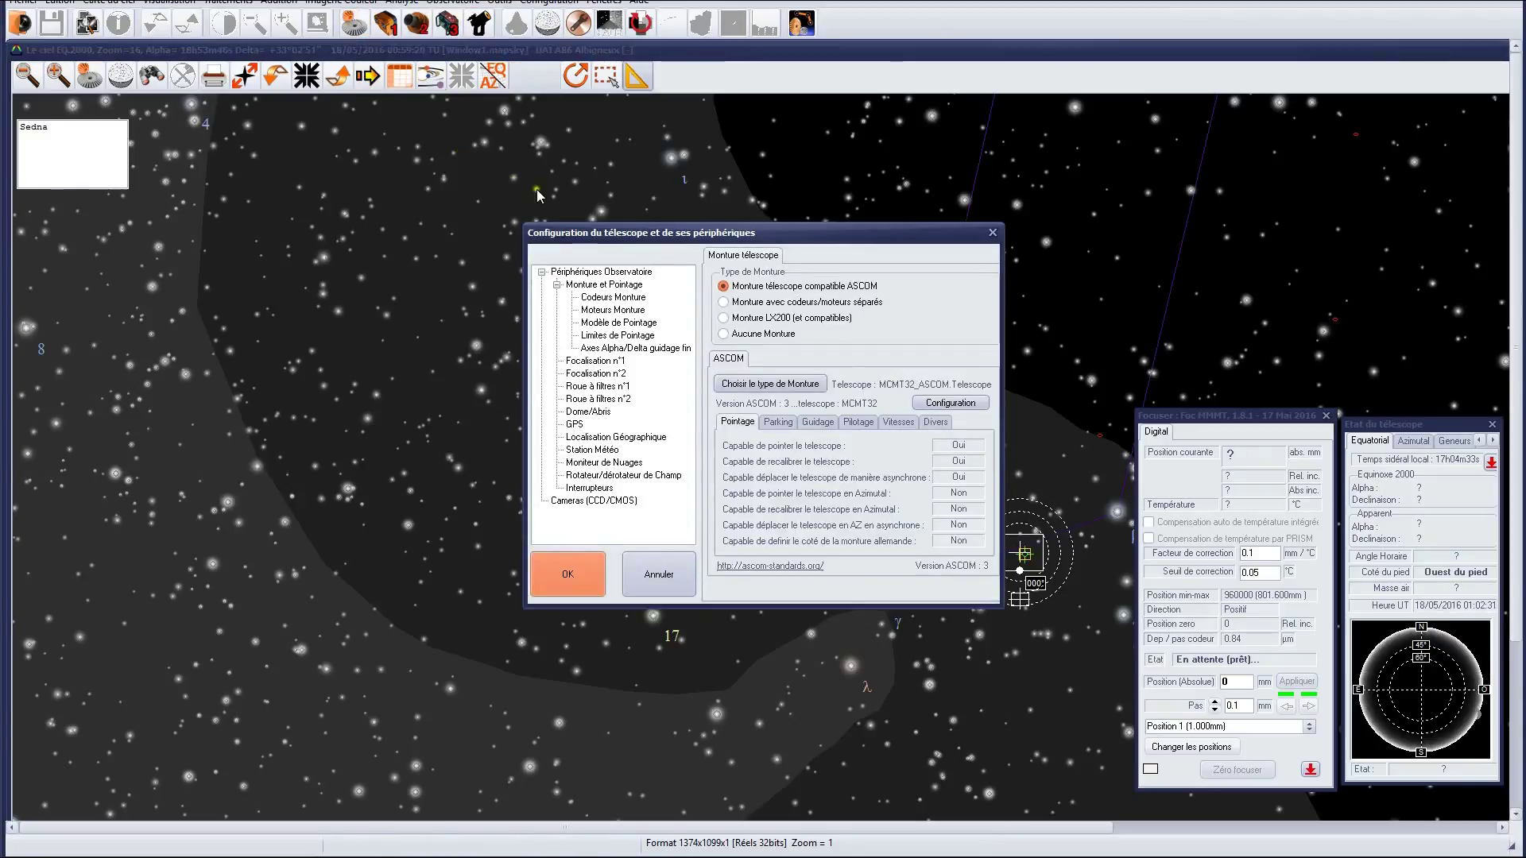
left_click_drag(605, 239, 363, 169)
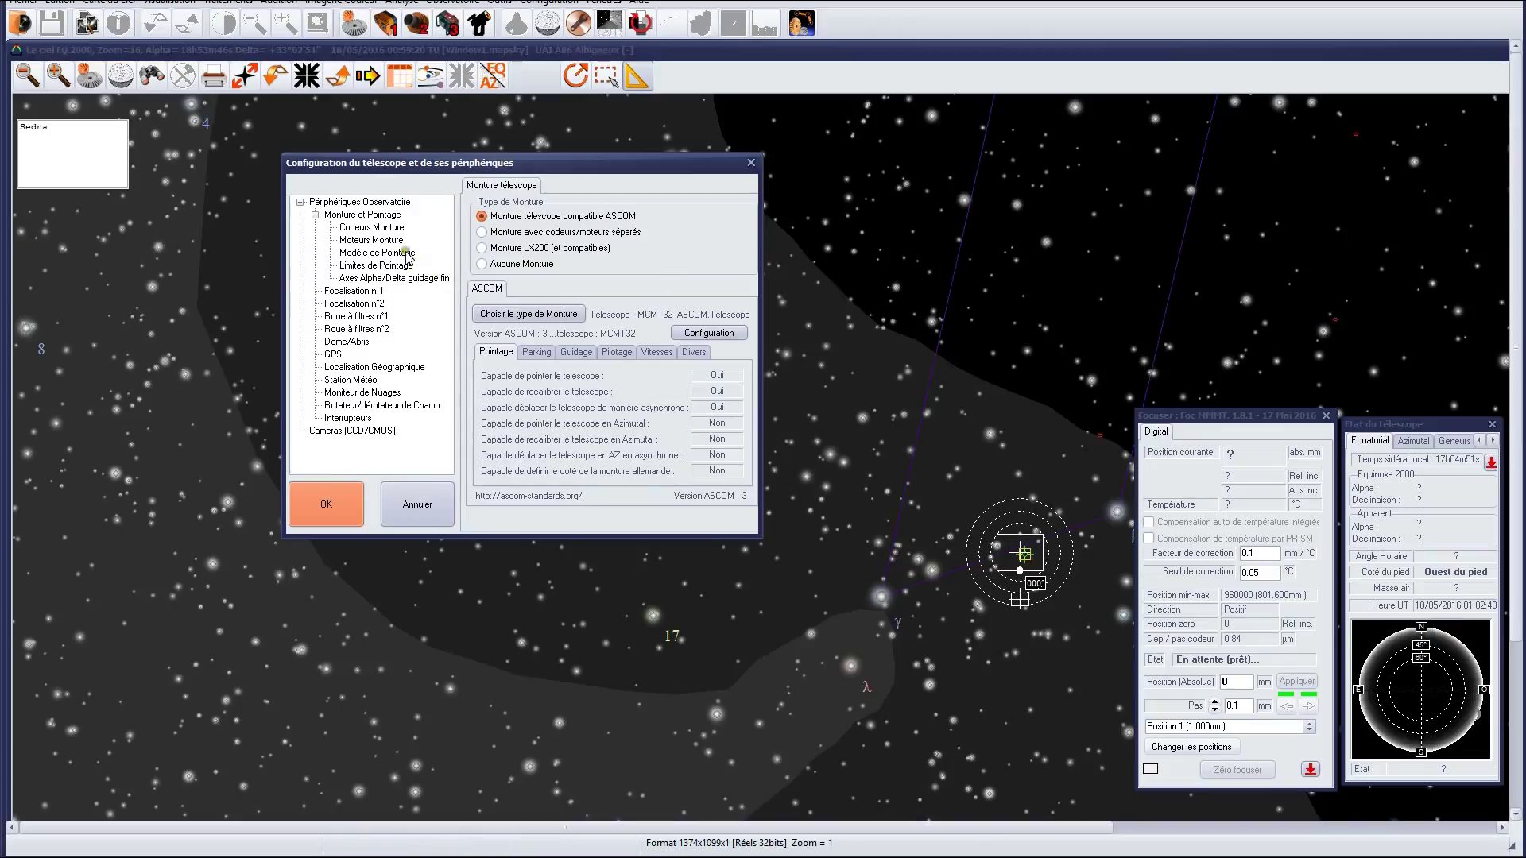
left_click(350, 291)
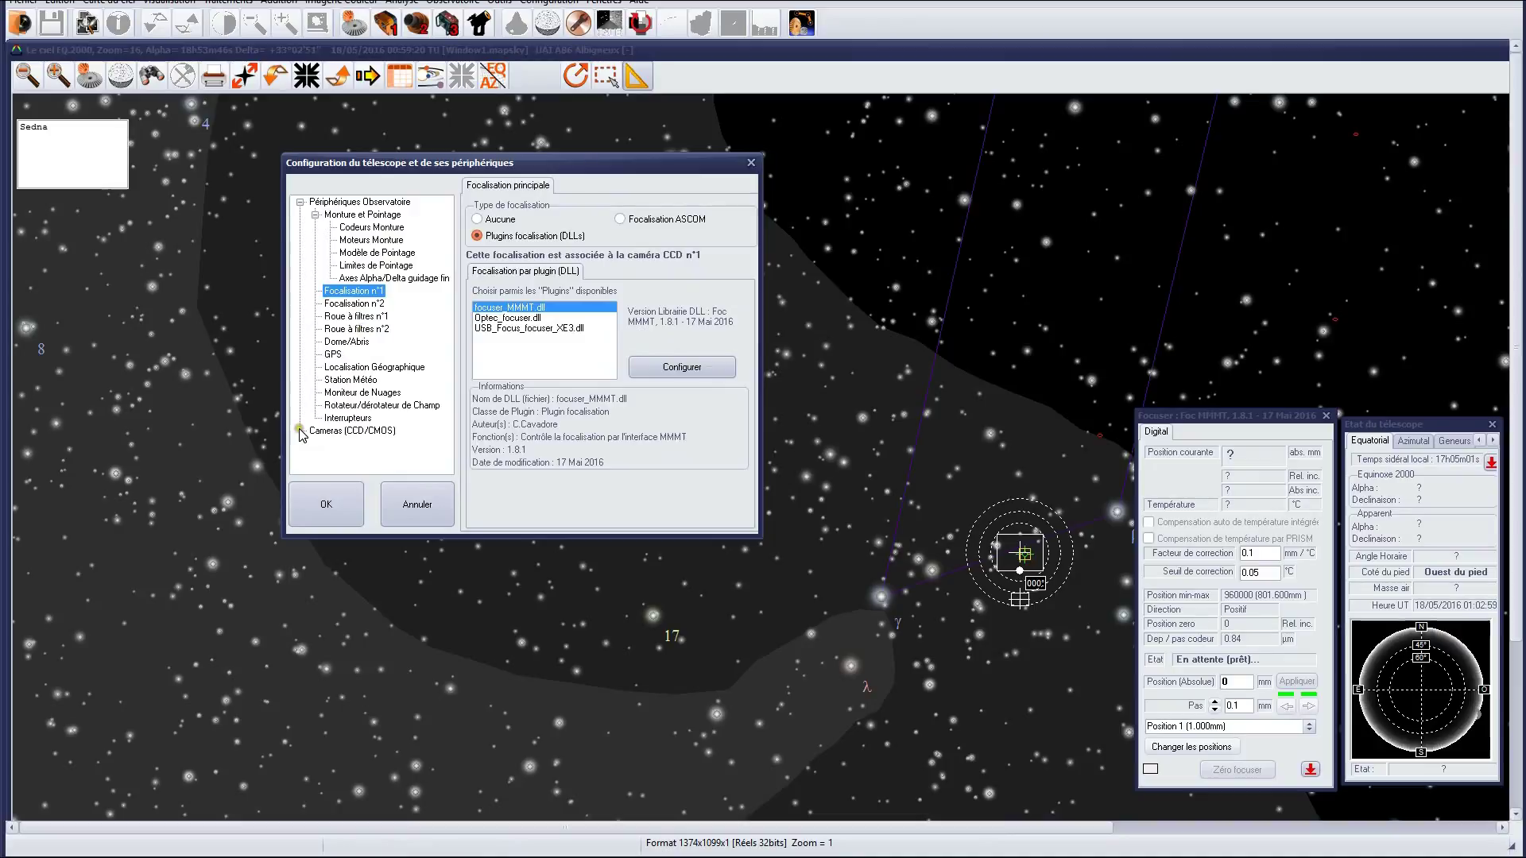
- In camera n°1's internal filter wheel configuration, rename filters 1, 2, 3 and 5 as L, R, G and B
left_click(331, 430)
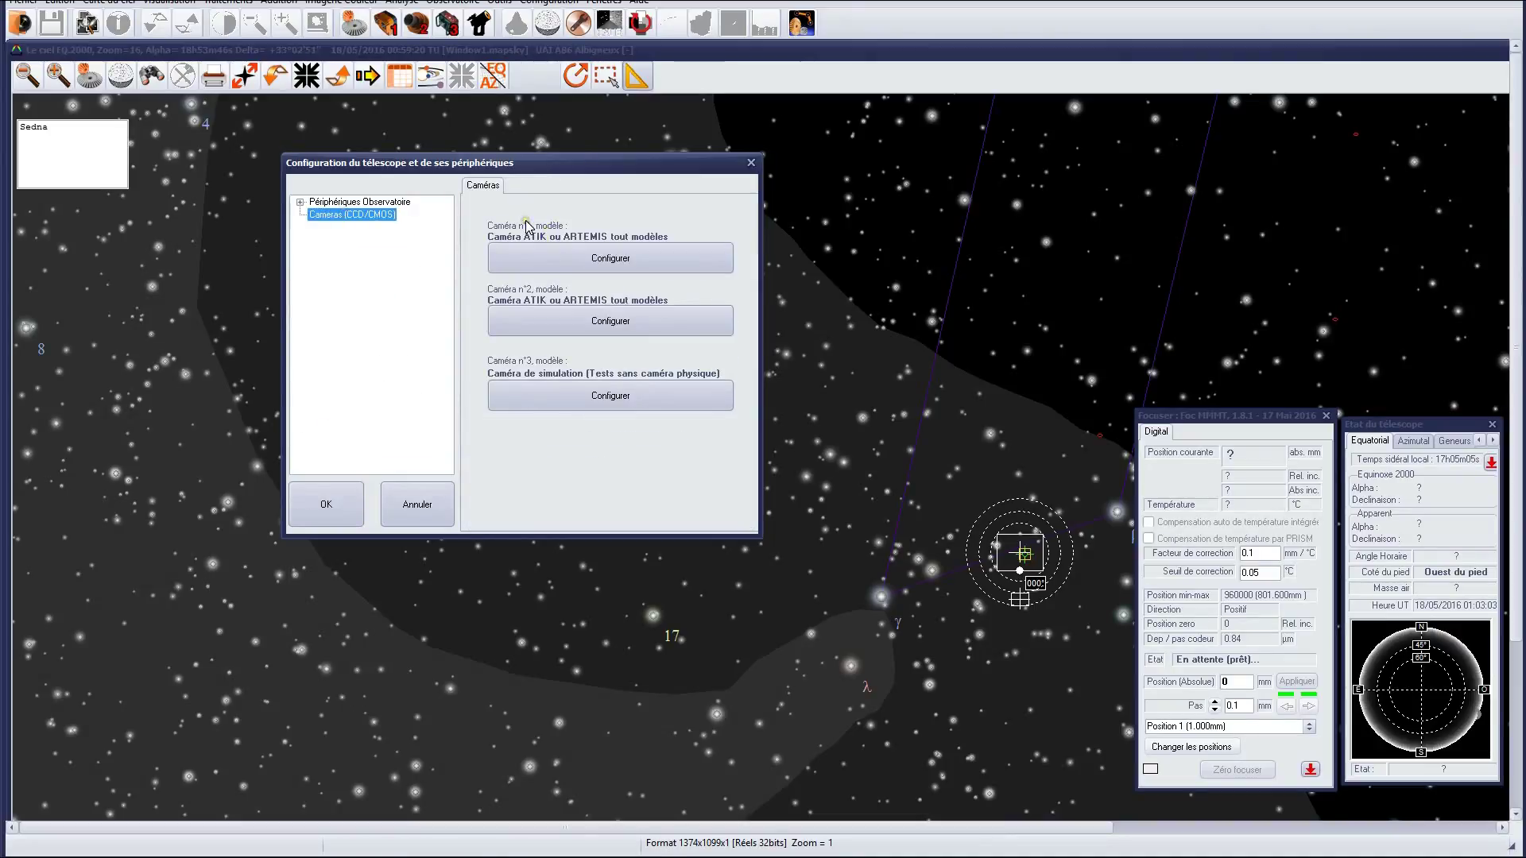
left_click(569, 251)
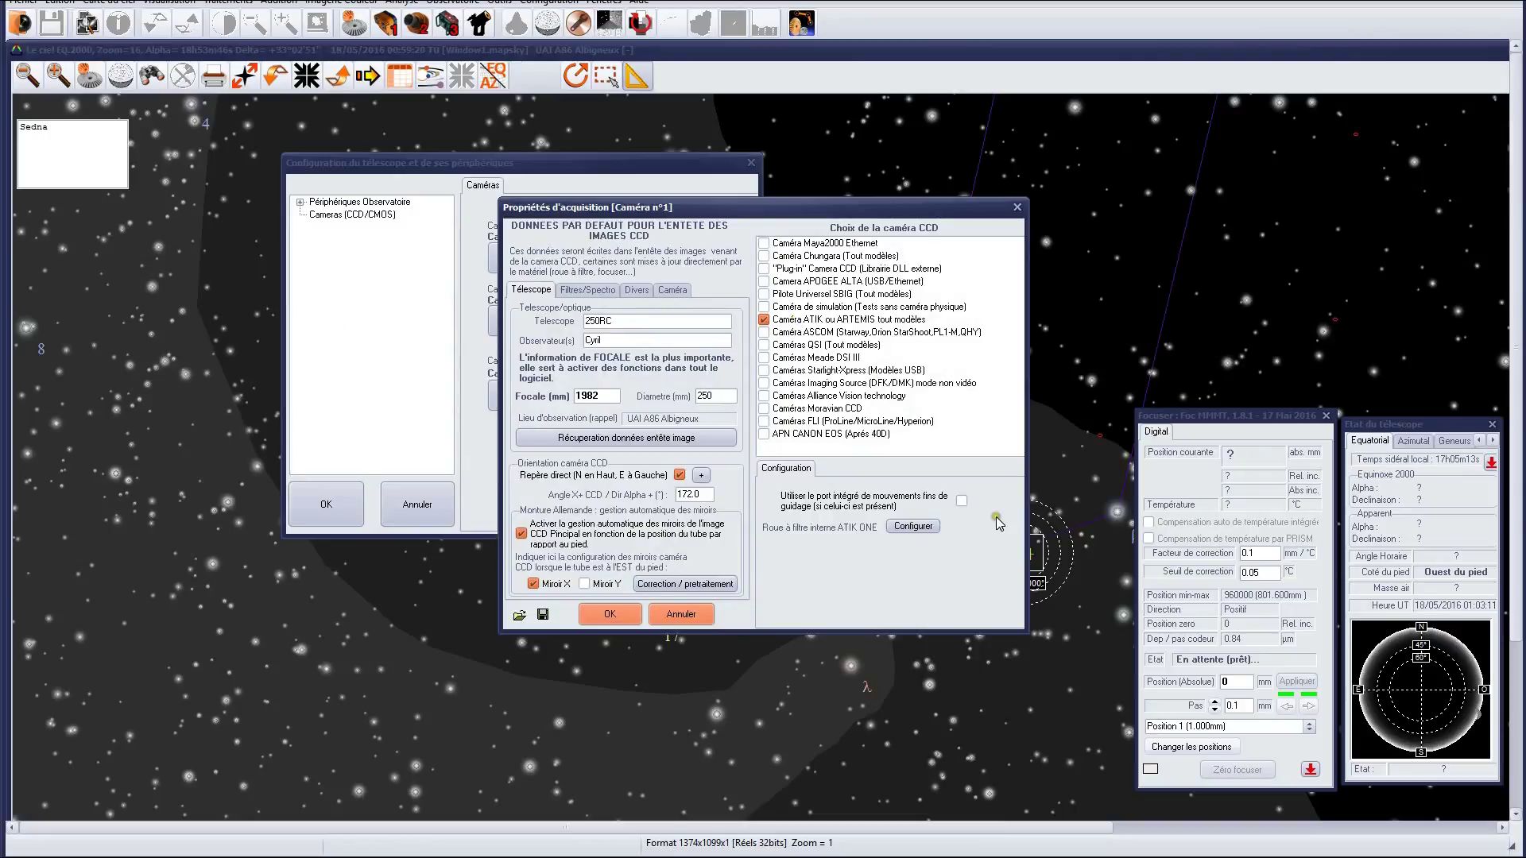
left_click(914, 527)
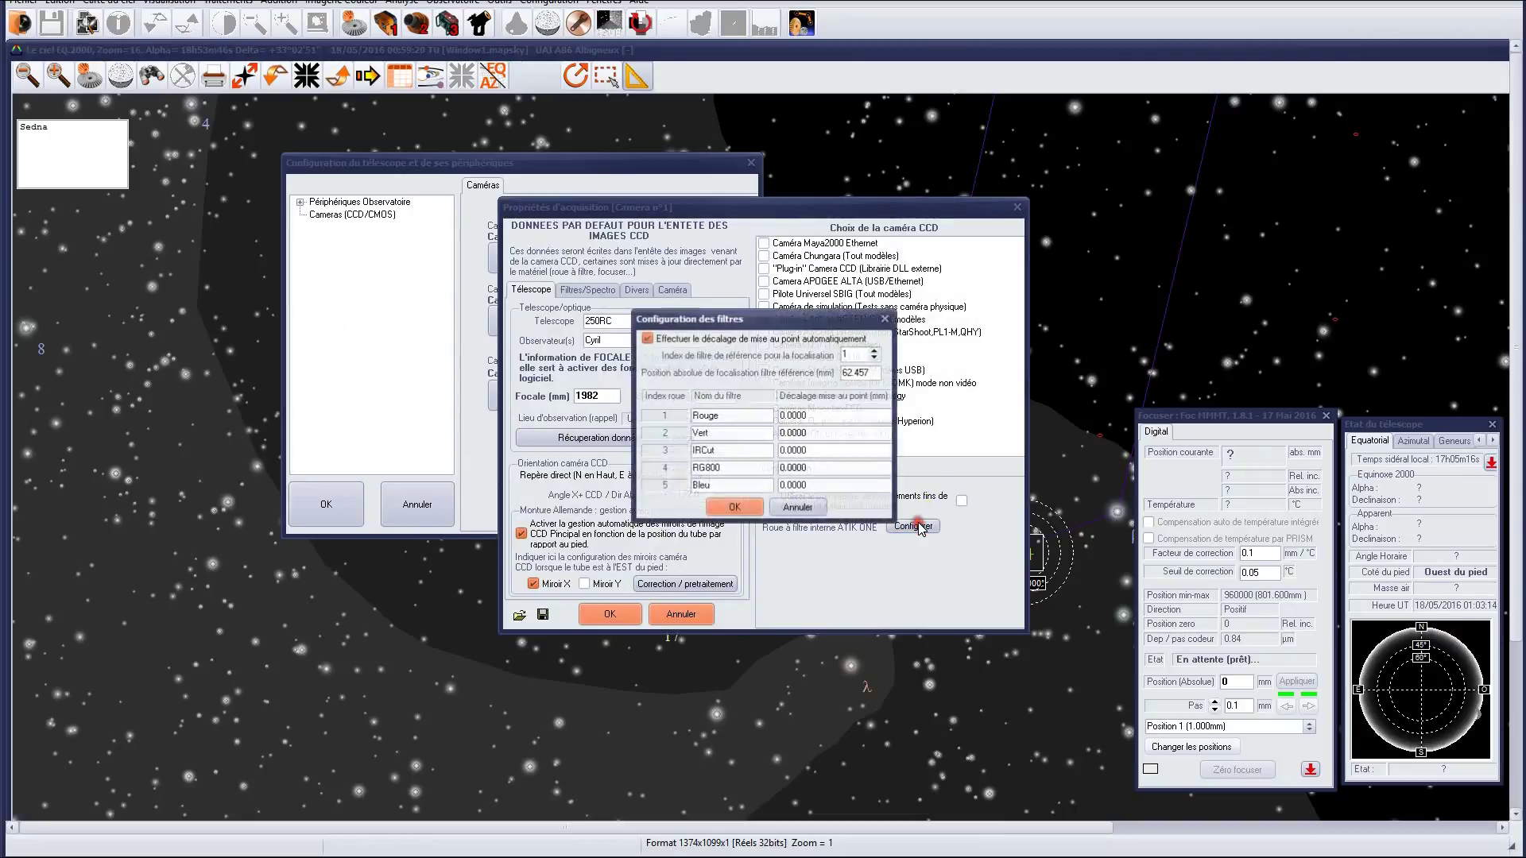
left_click(731, 417)
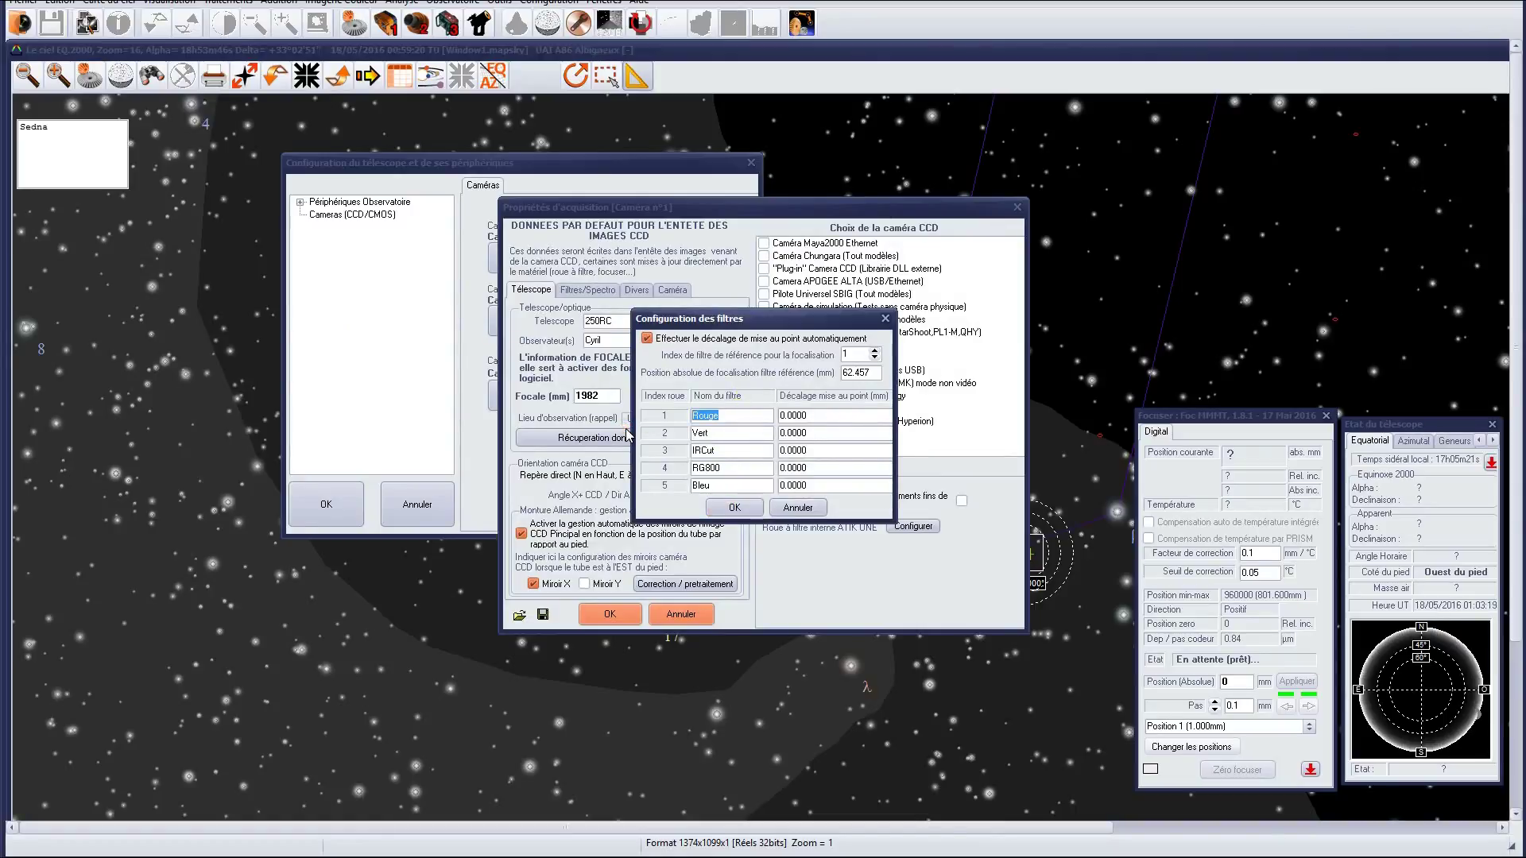
type("L")
left_click(725, 433)
type("R")
left_click(727, 451)
type("G")
left_click(729, 486)
type("B")
- Set the RG800 filter's focus offset to 0.8 mm and save camera n°1's acquisition properties
left_click(727, 468)
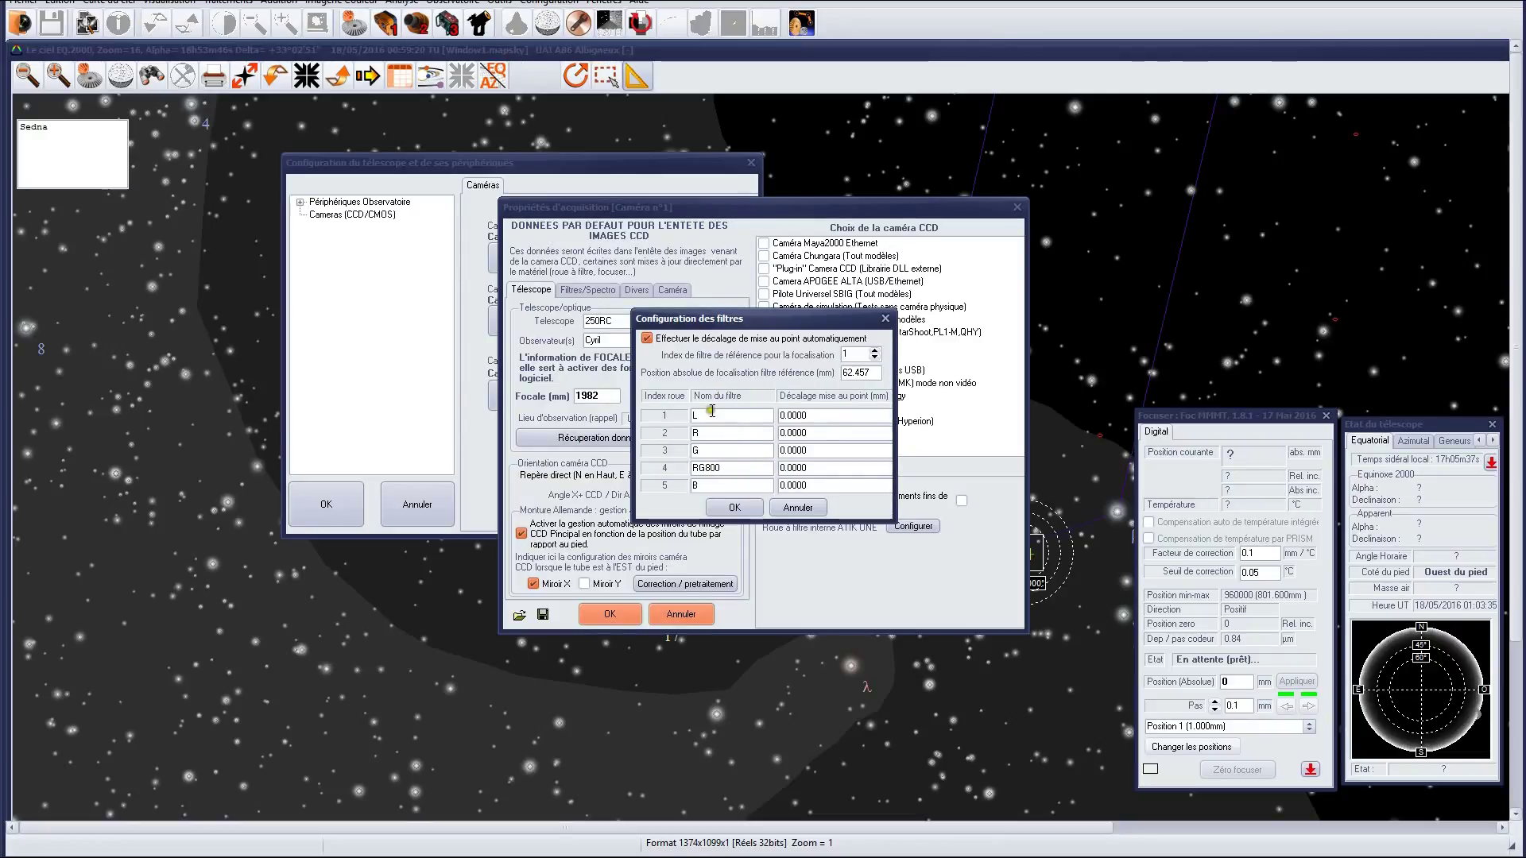
left_click(702, 471)
left_click(821, 468)
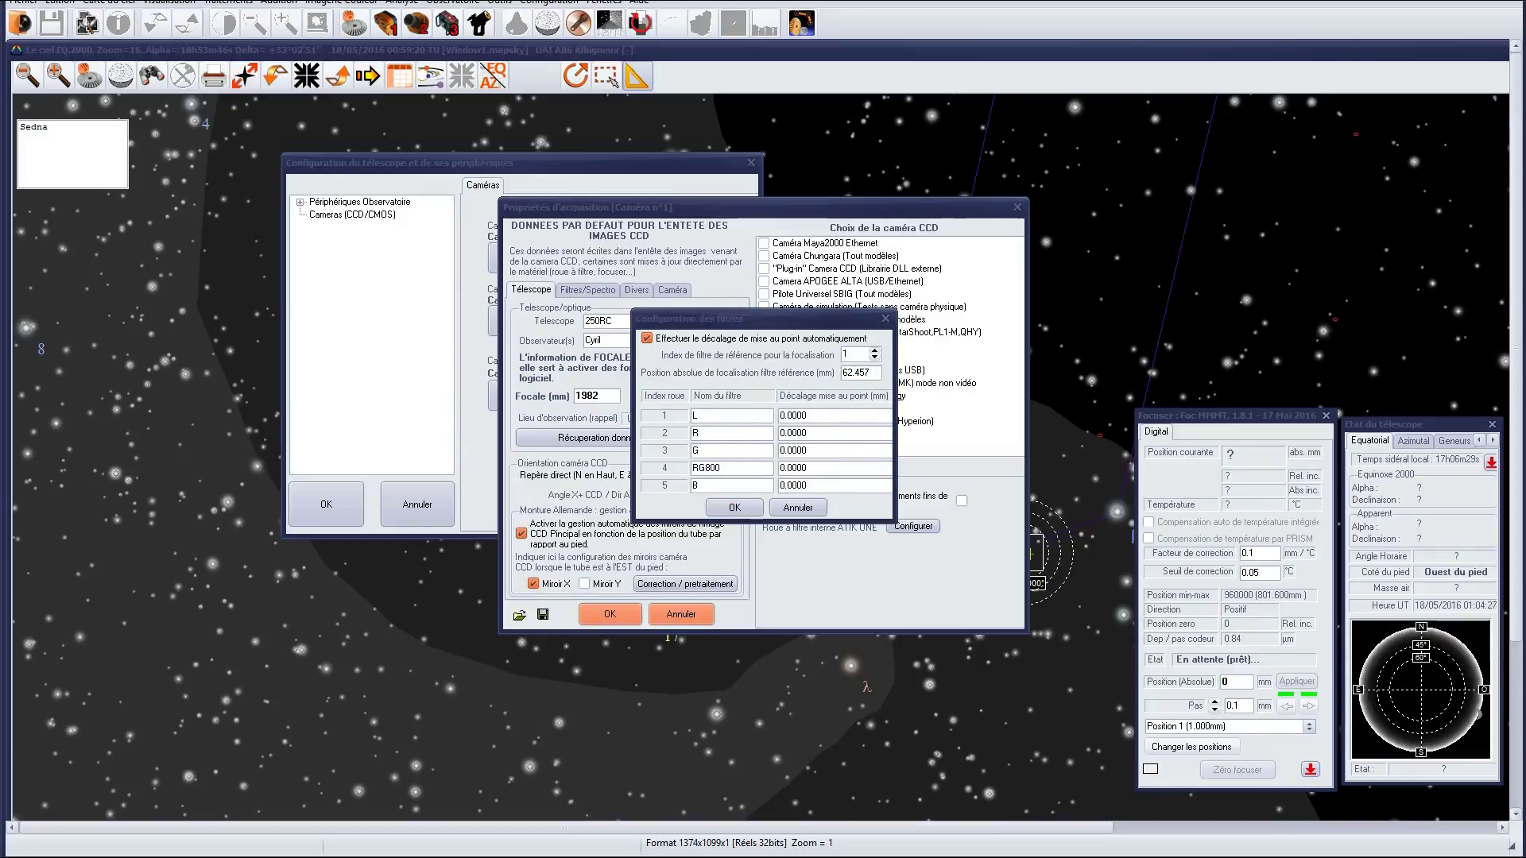
left_click(827, 468)
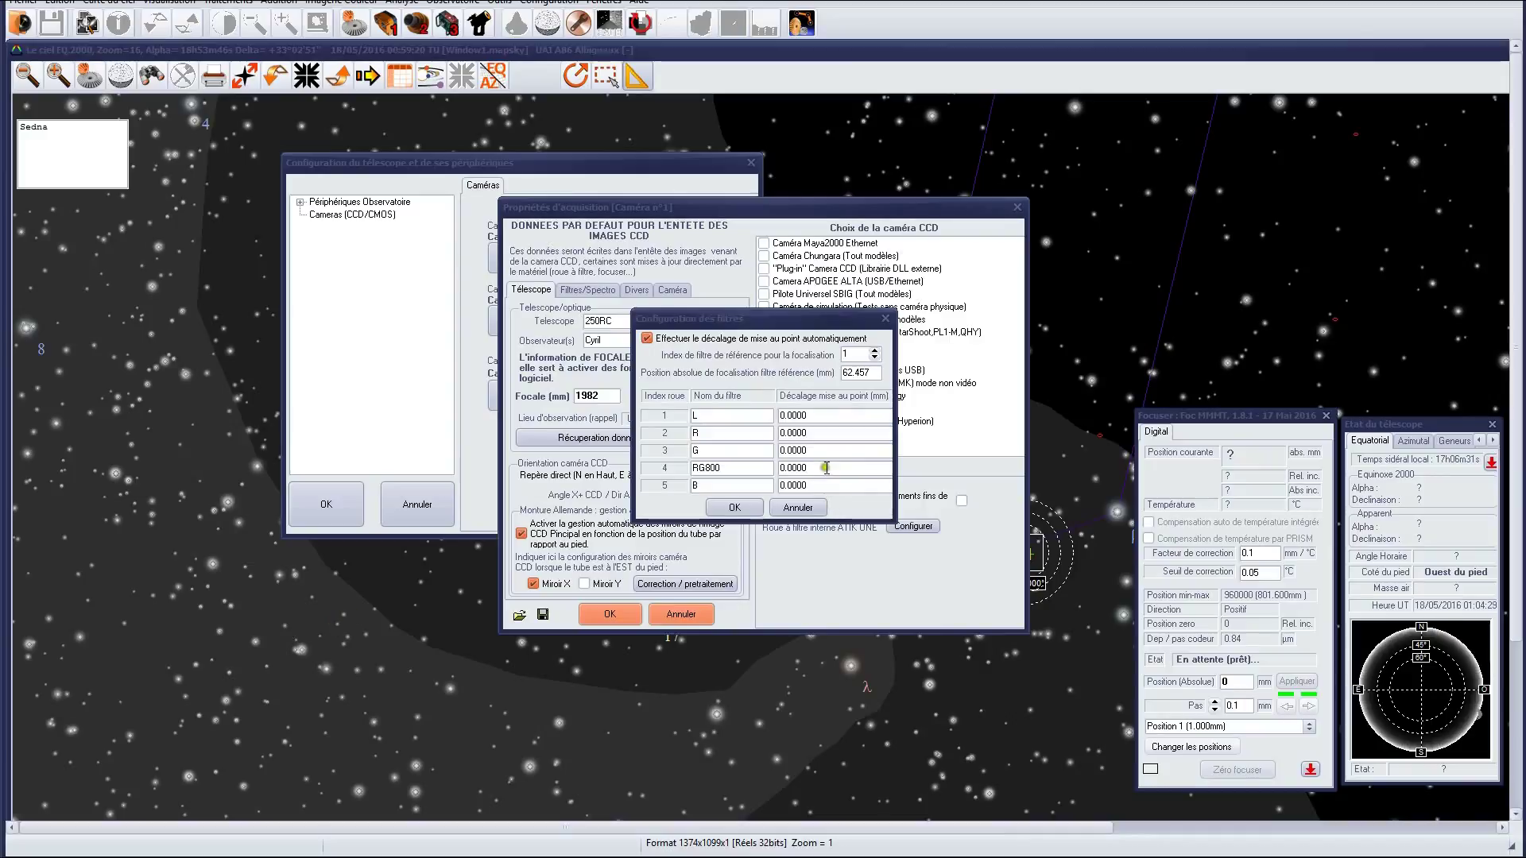
key("BackSpace")
key("BackSpace")
key("BackSpace")
key("BackSpace")
key("BackSpace")
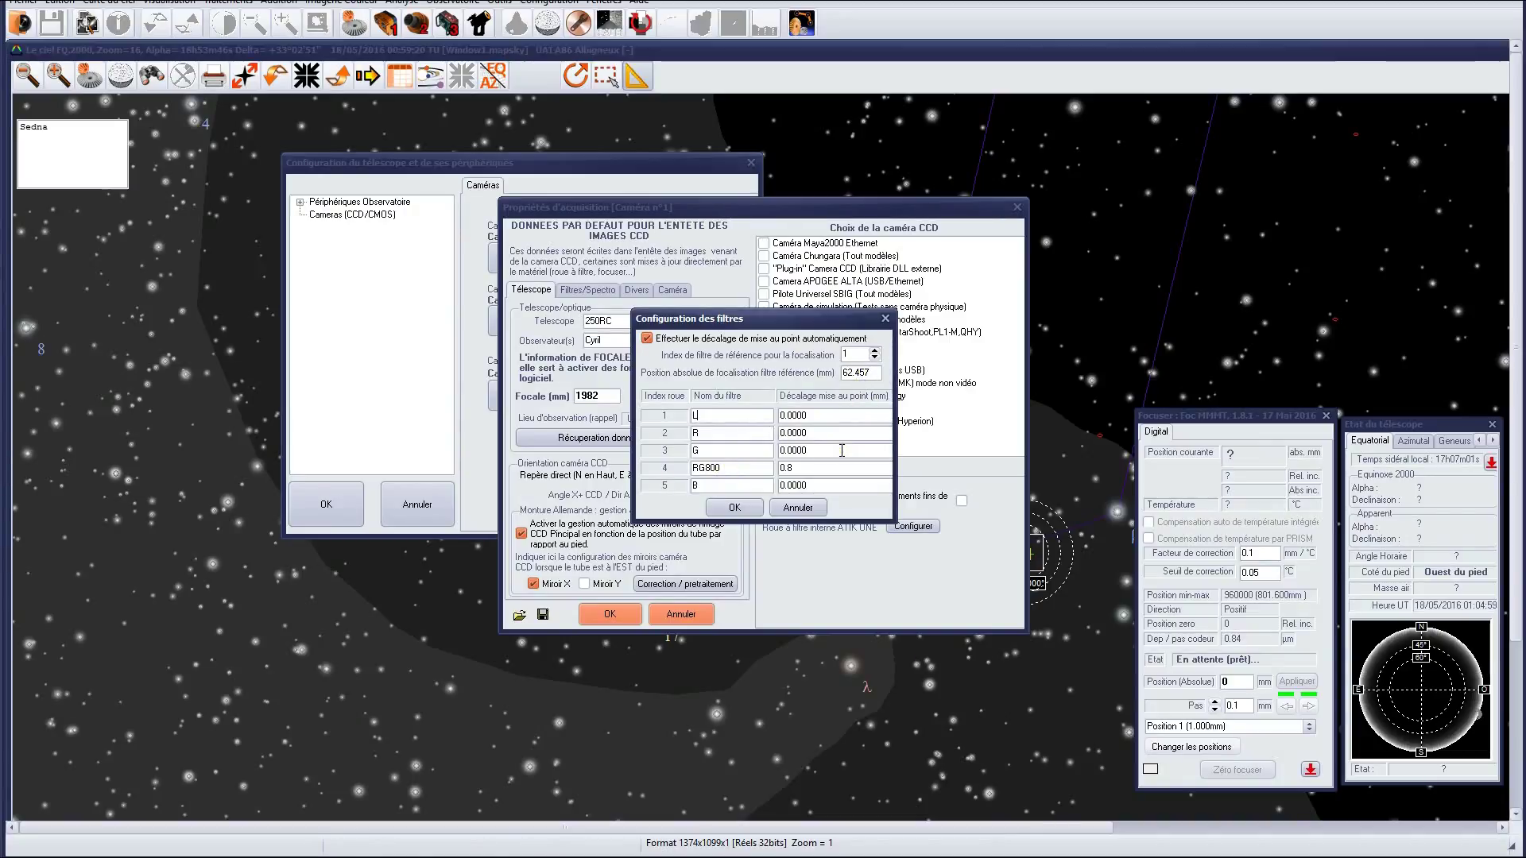
left_click(734, 507)
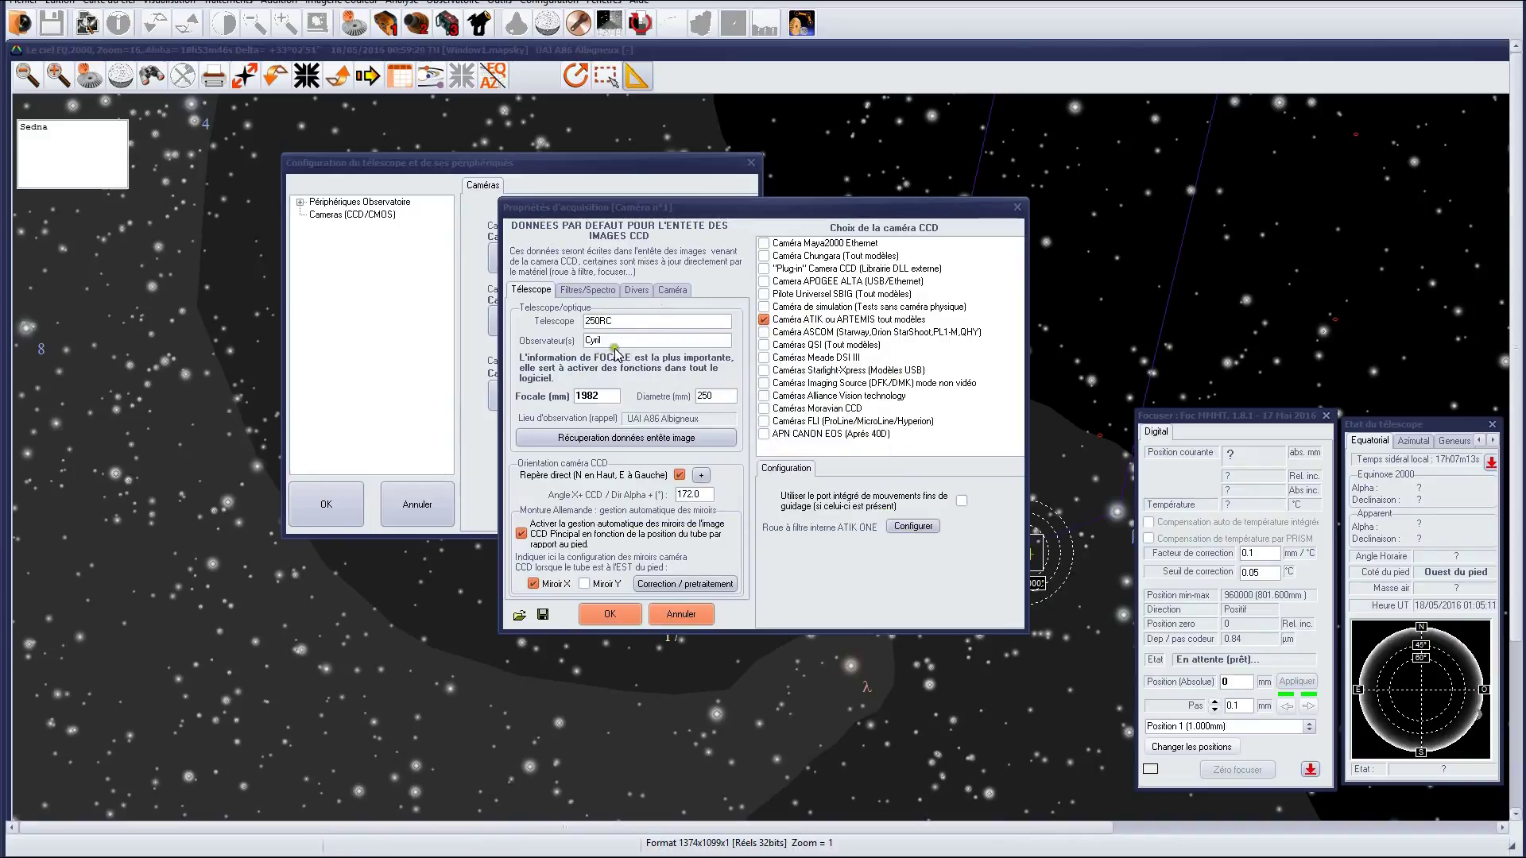
double_click(601, 390)
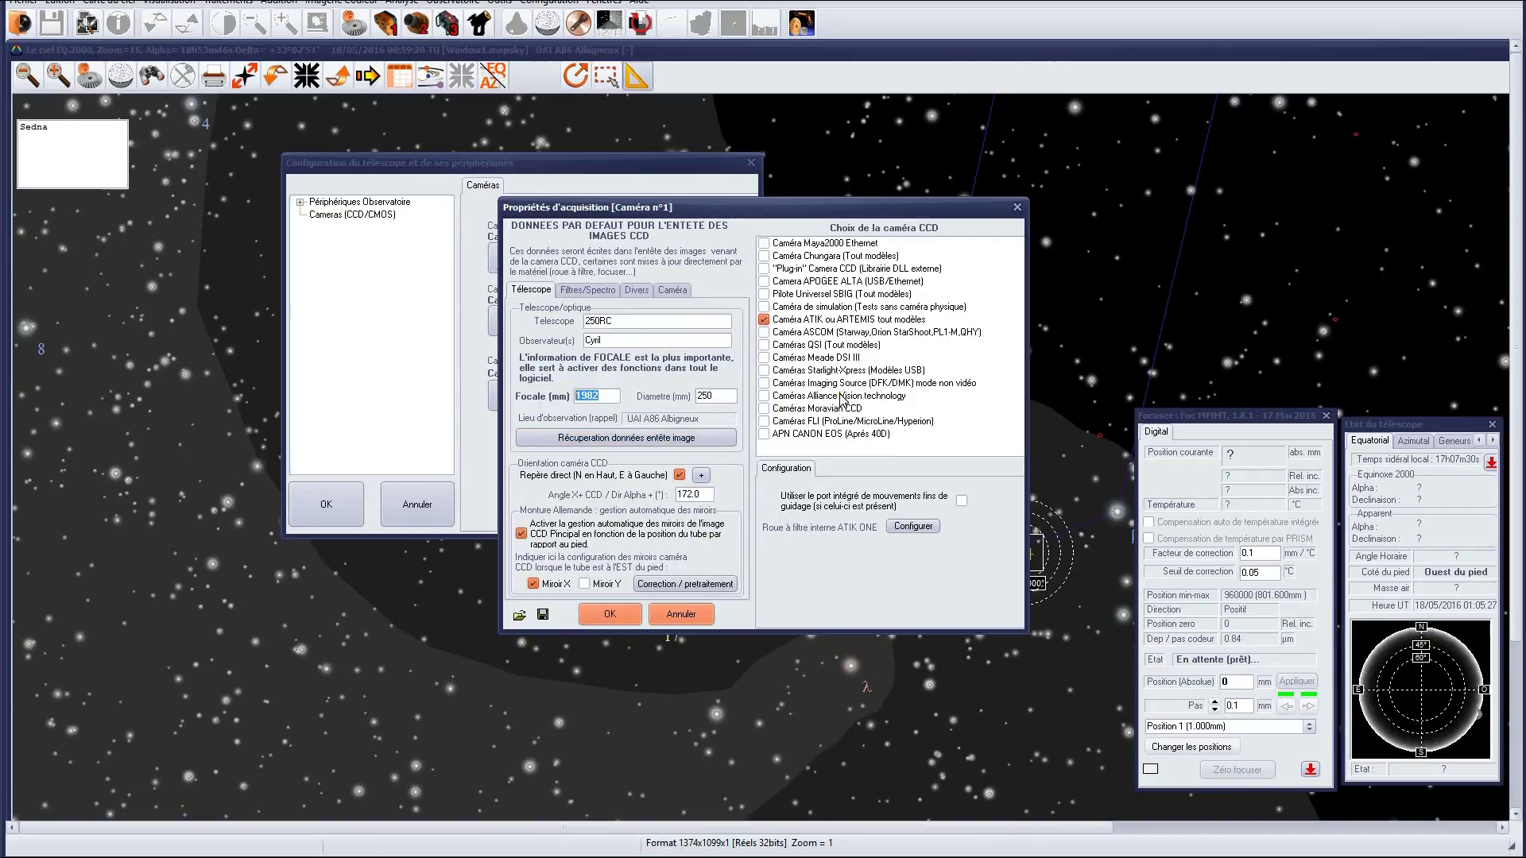
left_click(609, 613)
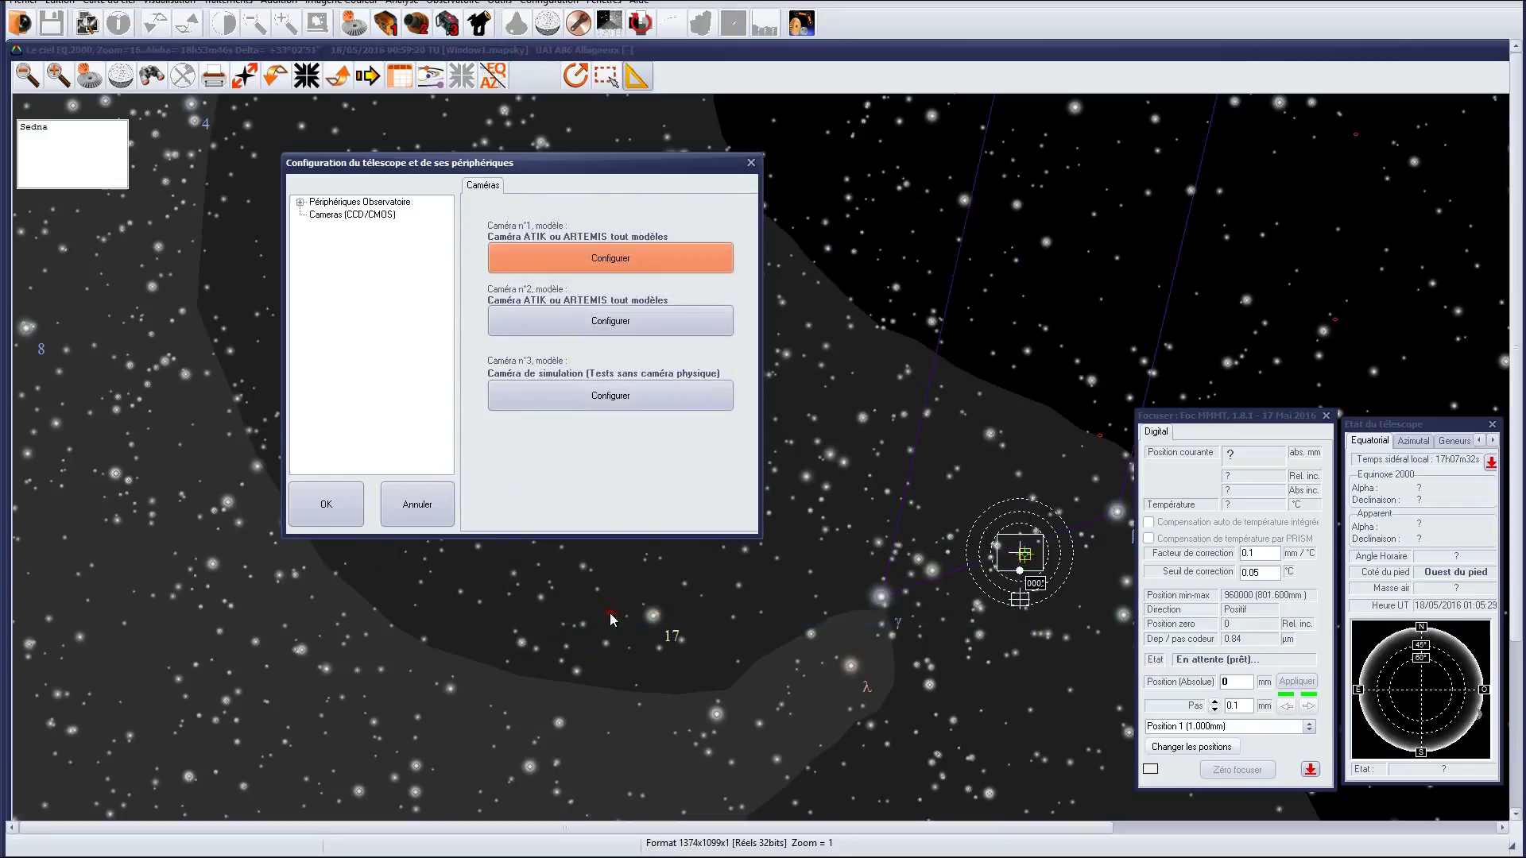
- Enter camera n°2's focal length, a 250 mm diameter and the observer's name, and save the whole peripherals configuration
left_click(542, 313)
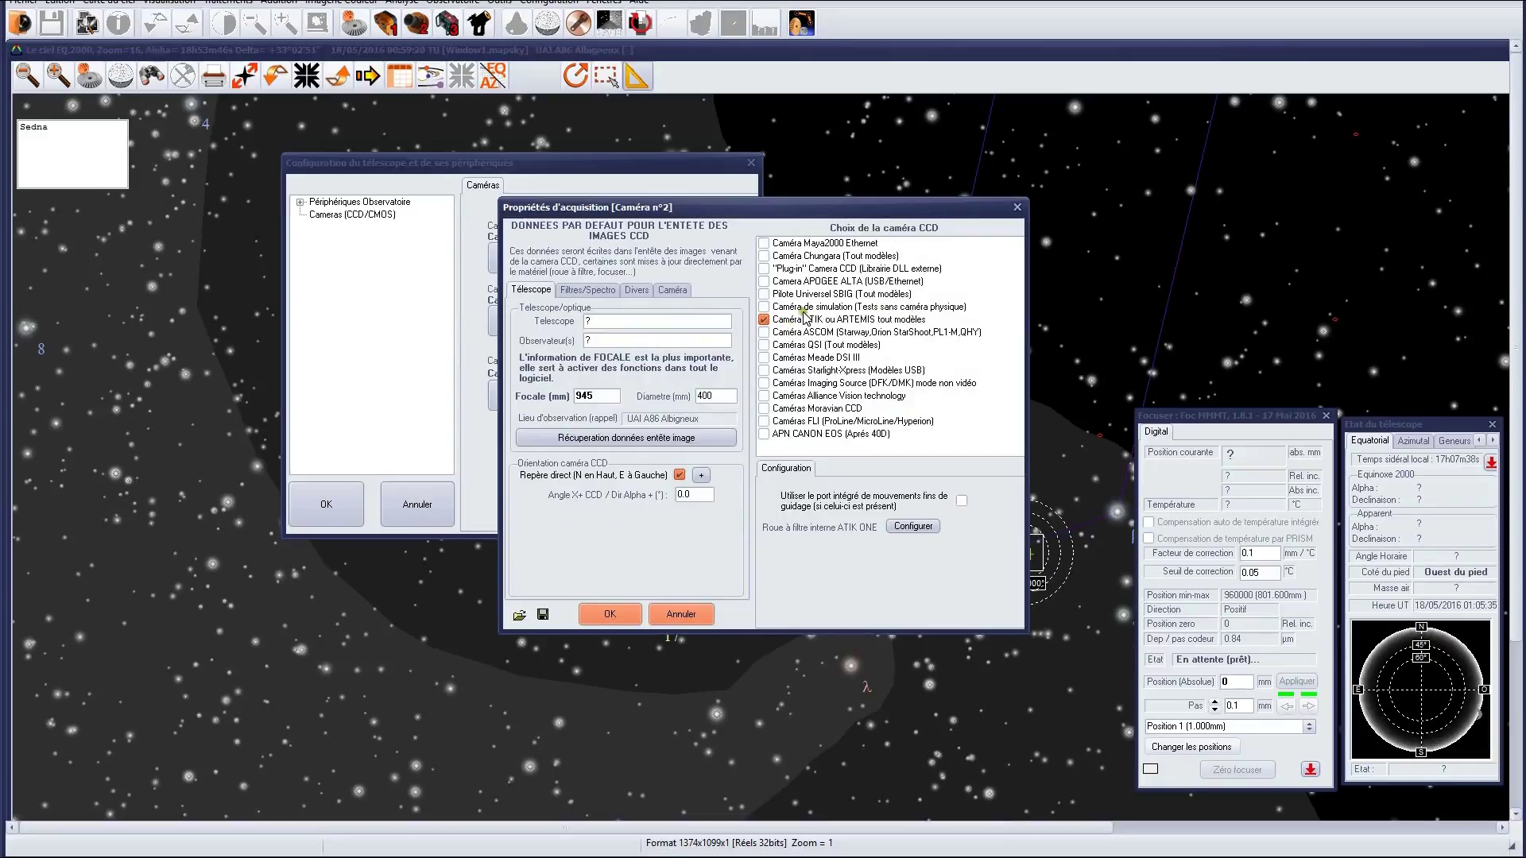
double_click(585, 396)
type("198")
double_click(707, 395)
type("250")
left_click_drag(603, 325, 526, 320)
left_click(594, 340)
left_click(594, 340)
left_click_drag(595, 339, 546, 342)
type("Cyril")
left_click(604, 614)
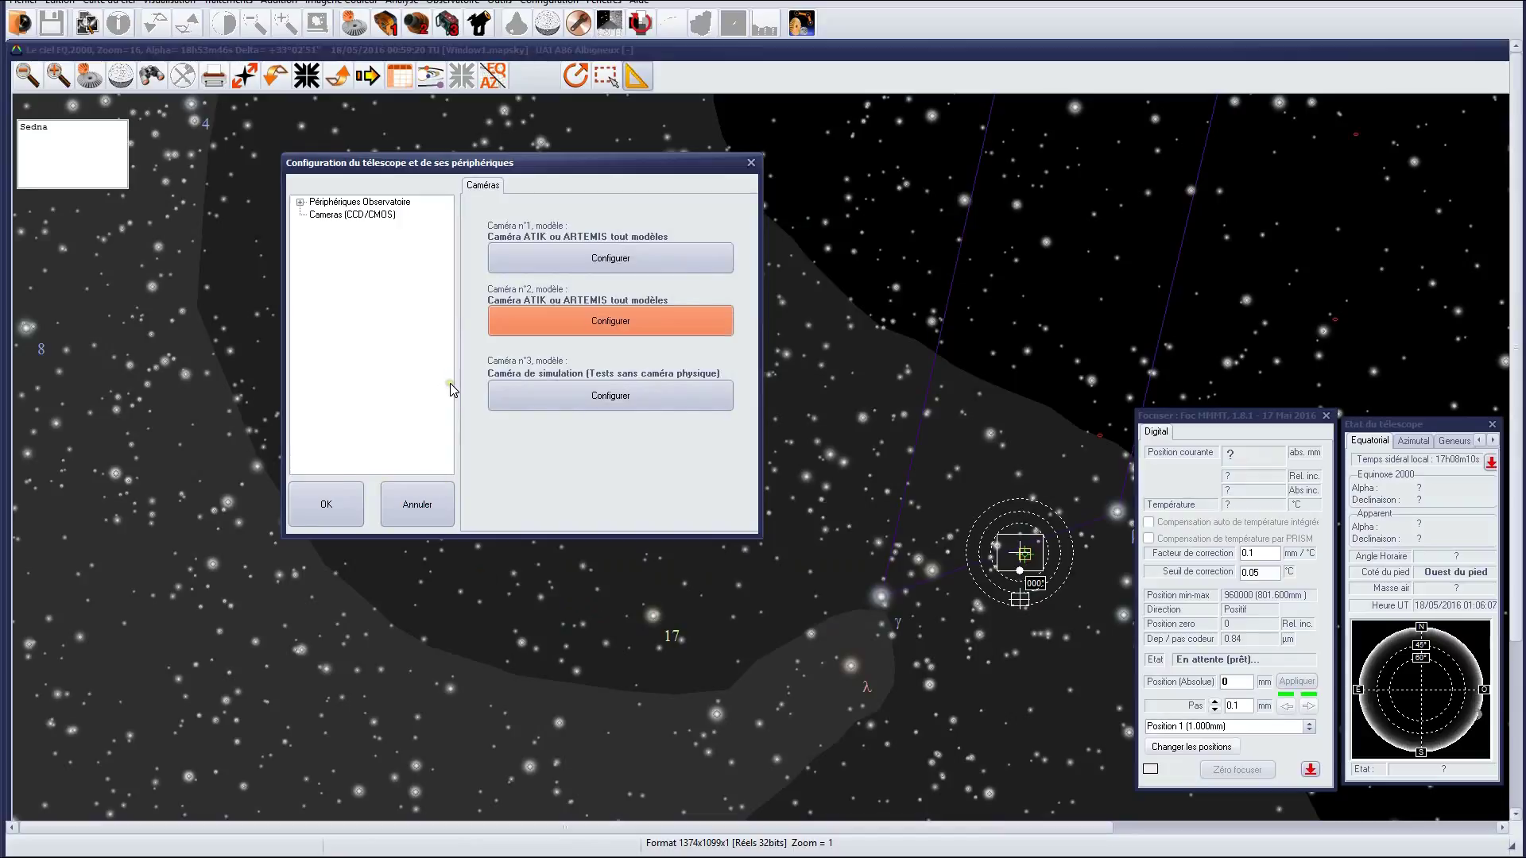
left_click(350, 501)
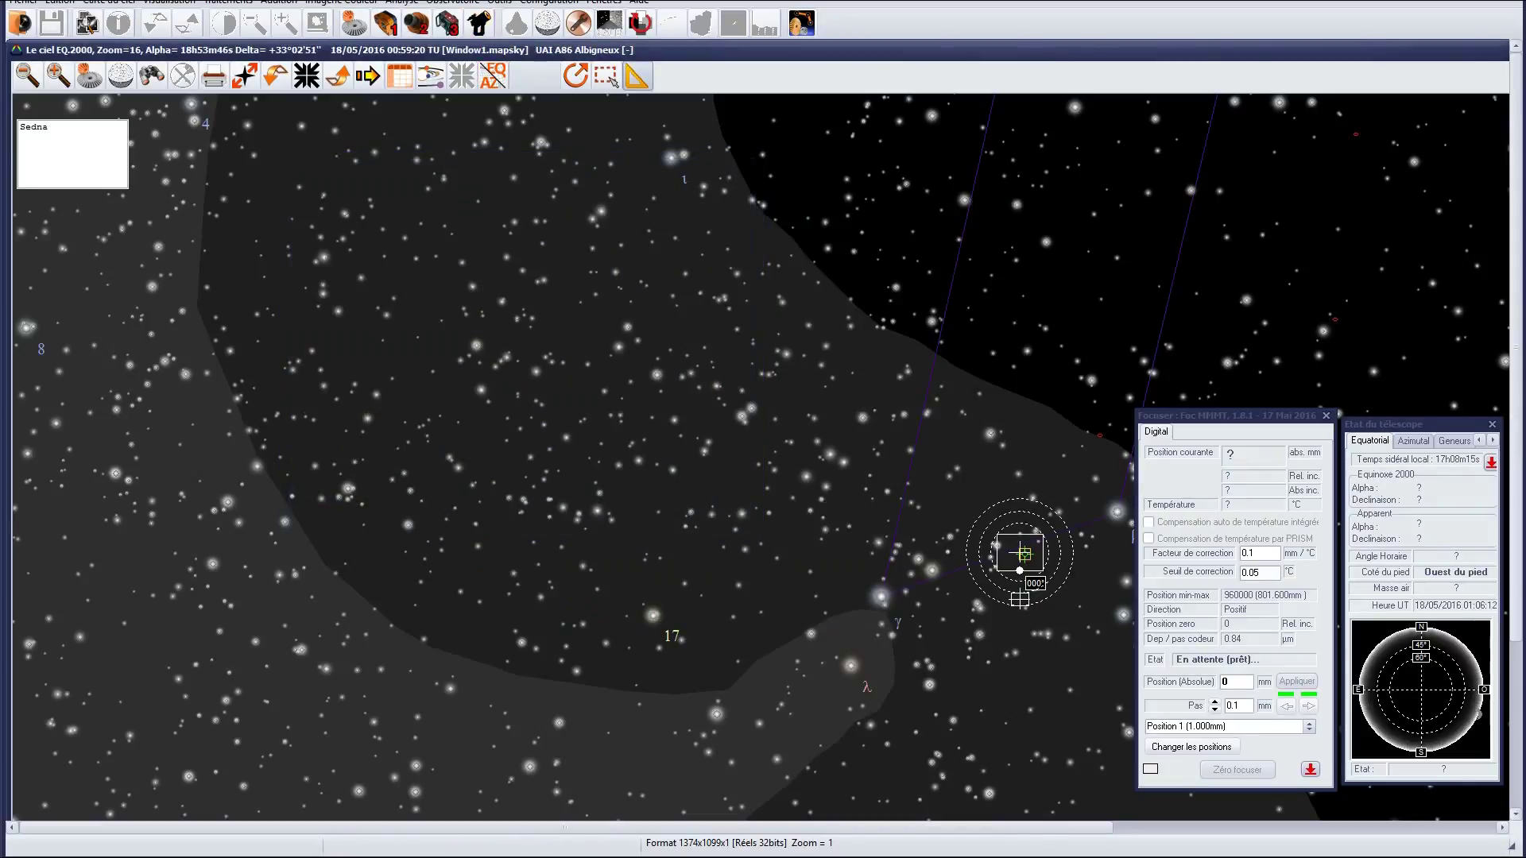
- Connect camera n°1 as the ATIK-One60 ARTEMIS CCD and move its control window clear of the focuser window
left_click(384, 28)
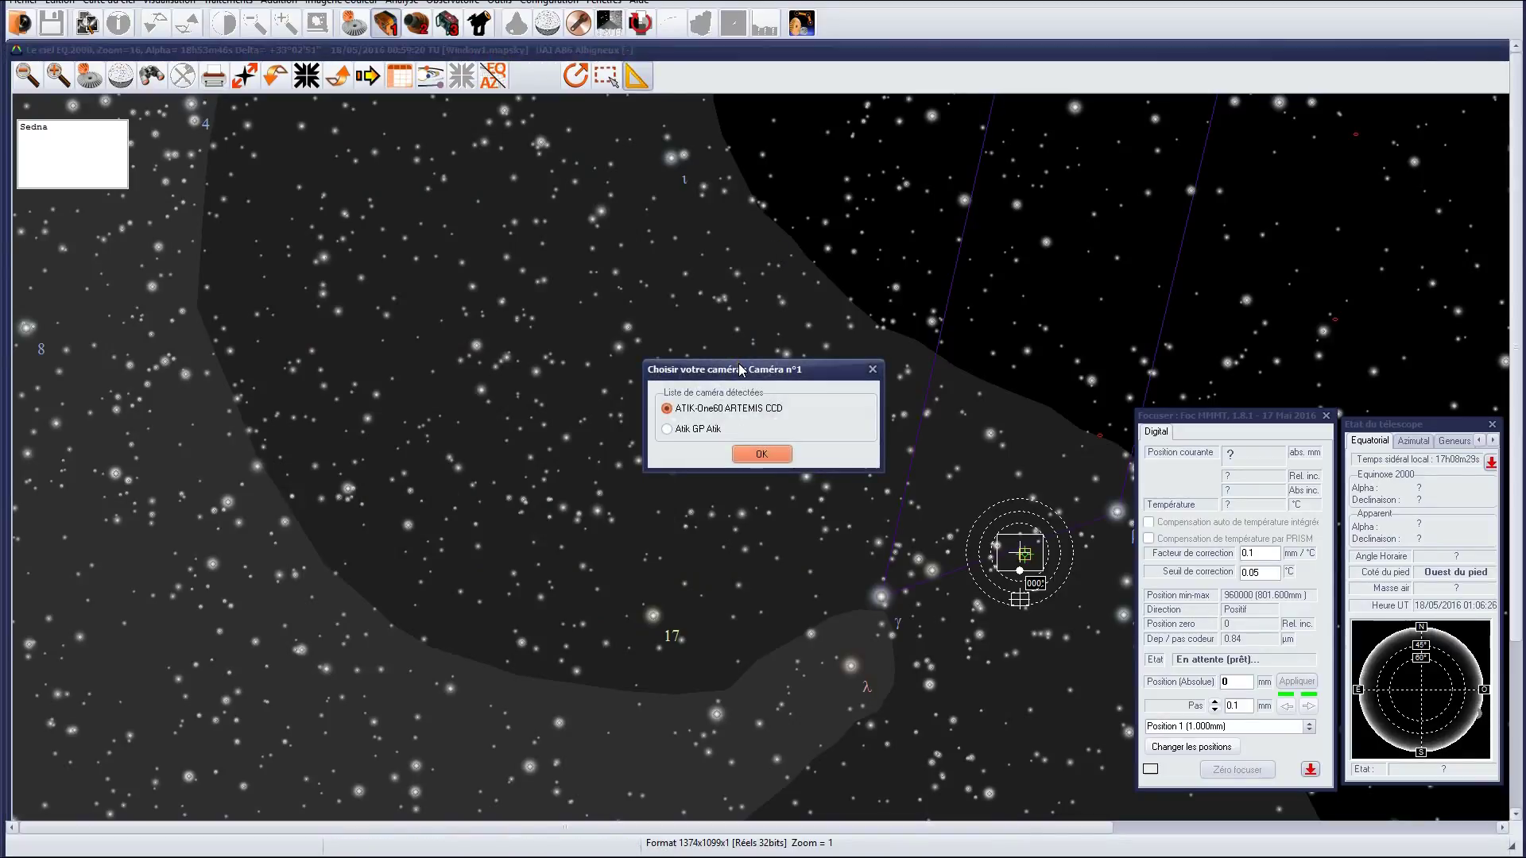
left_click_drag(702, 369, 599, 275)
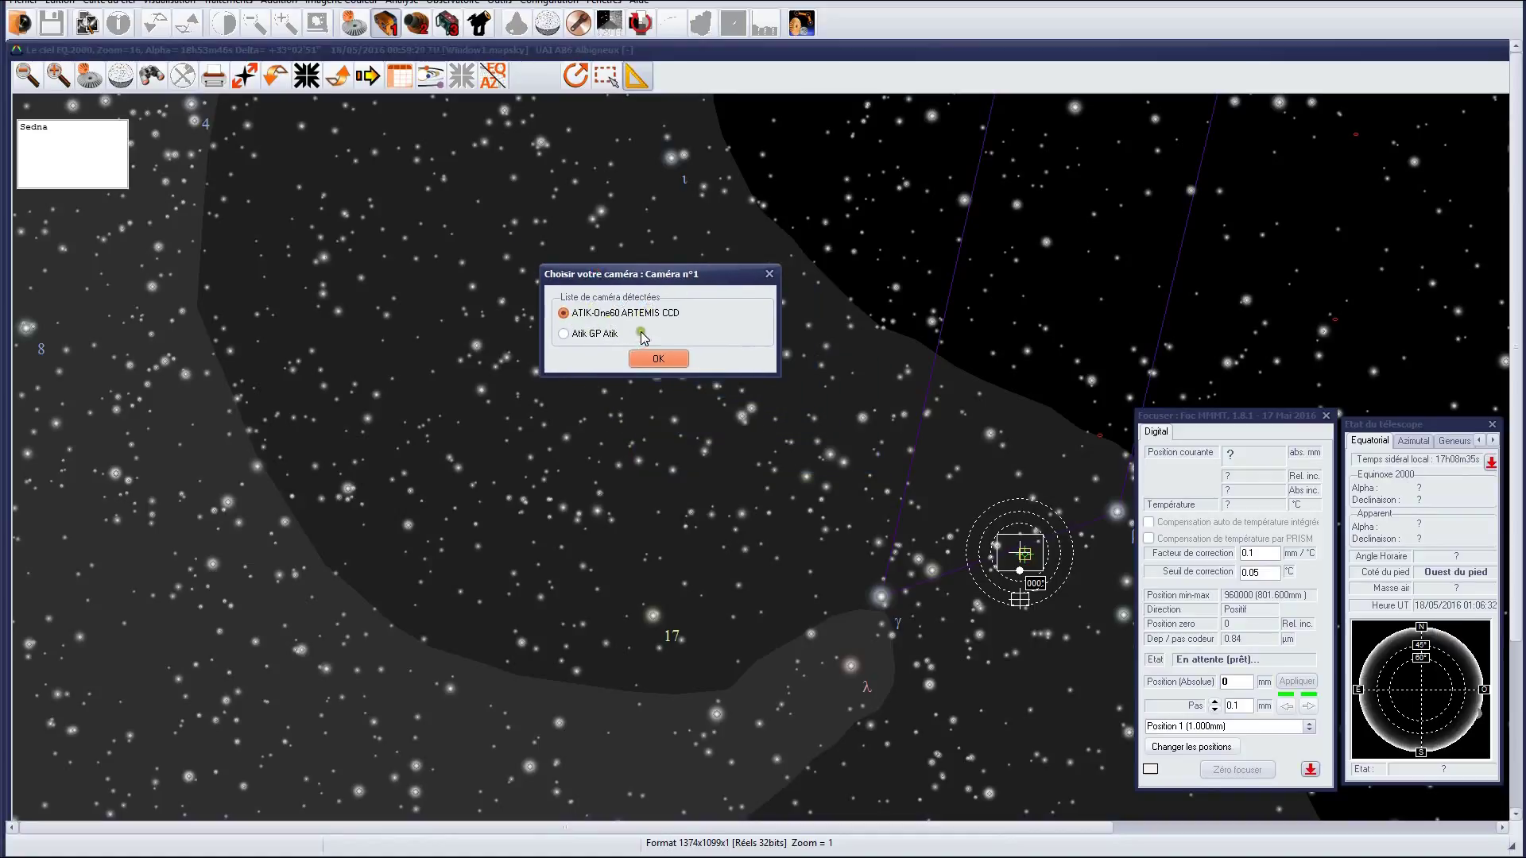
left_click_drag(619, 287, 621, 256)
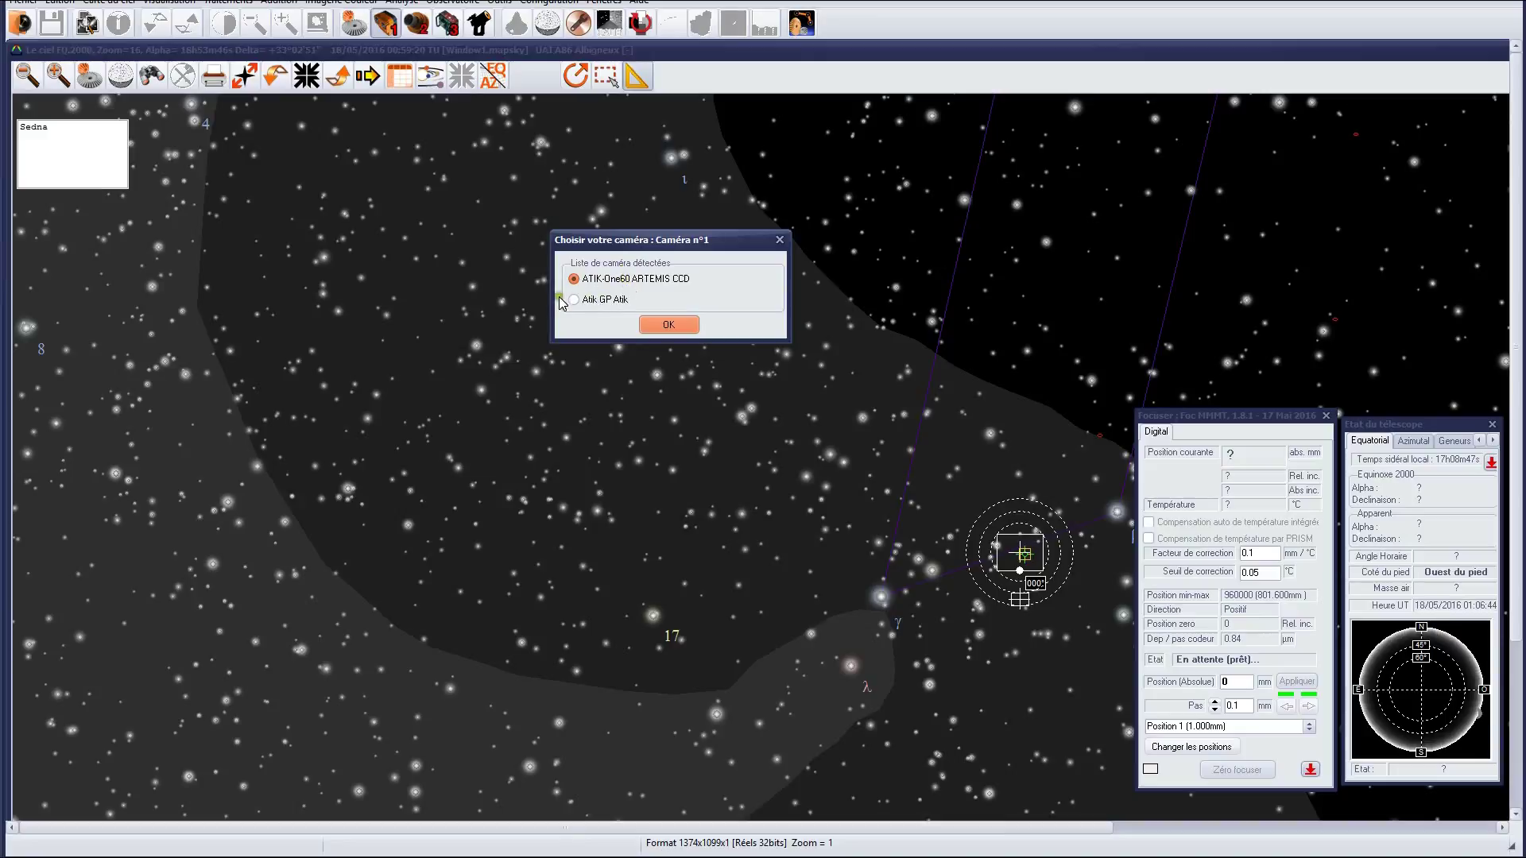
left_click(667, 327)
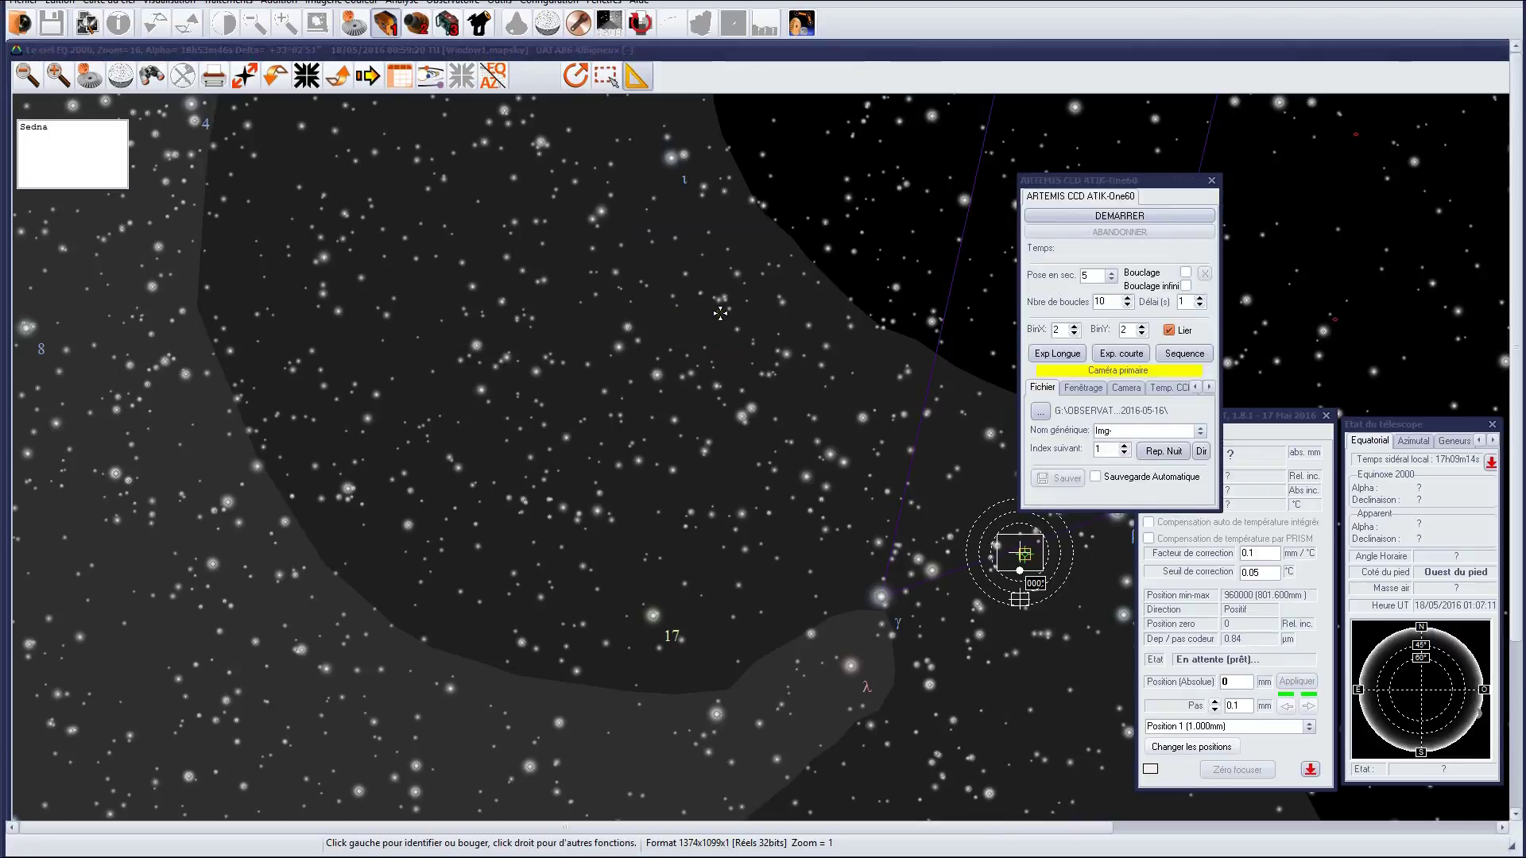
left_click_drag(1143, 186, 762, 189)
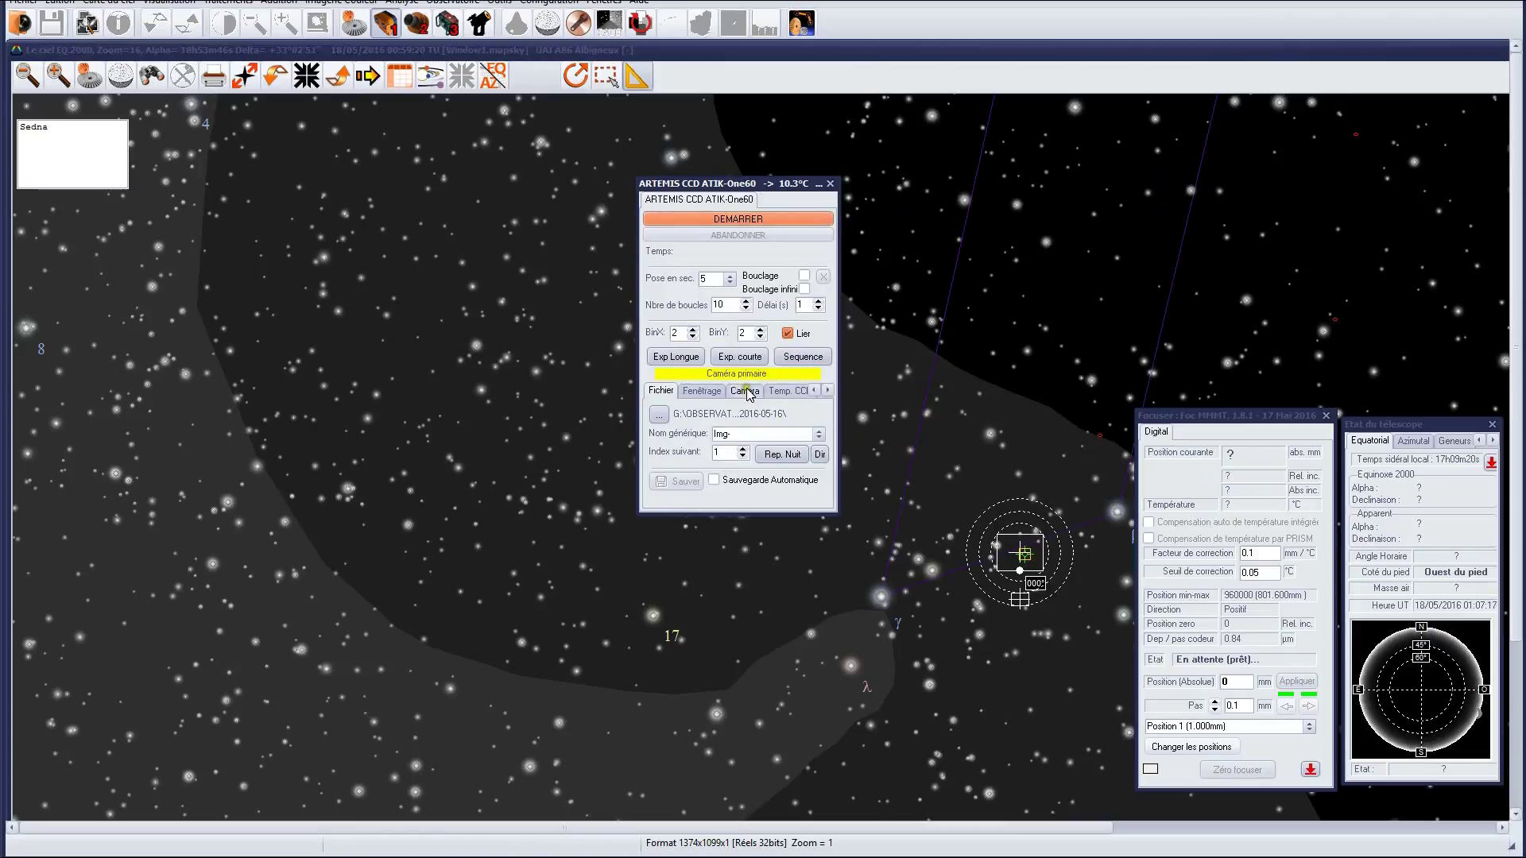
- Apply a required CCD temperature of -10 °C to the primary camera and show its filter wheel settings
left_click(787, 391)
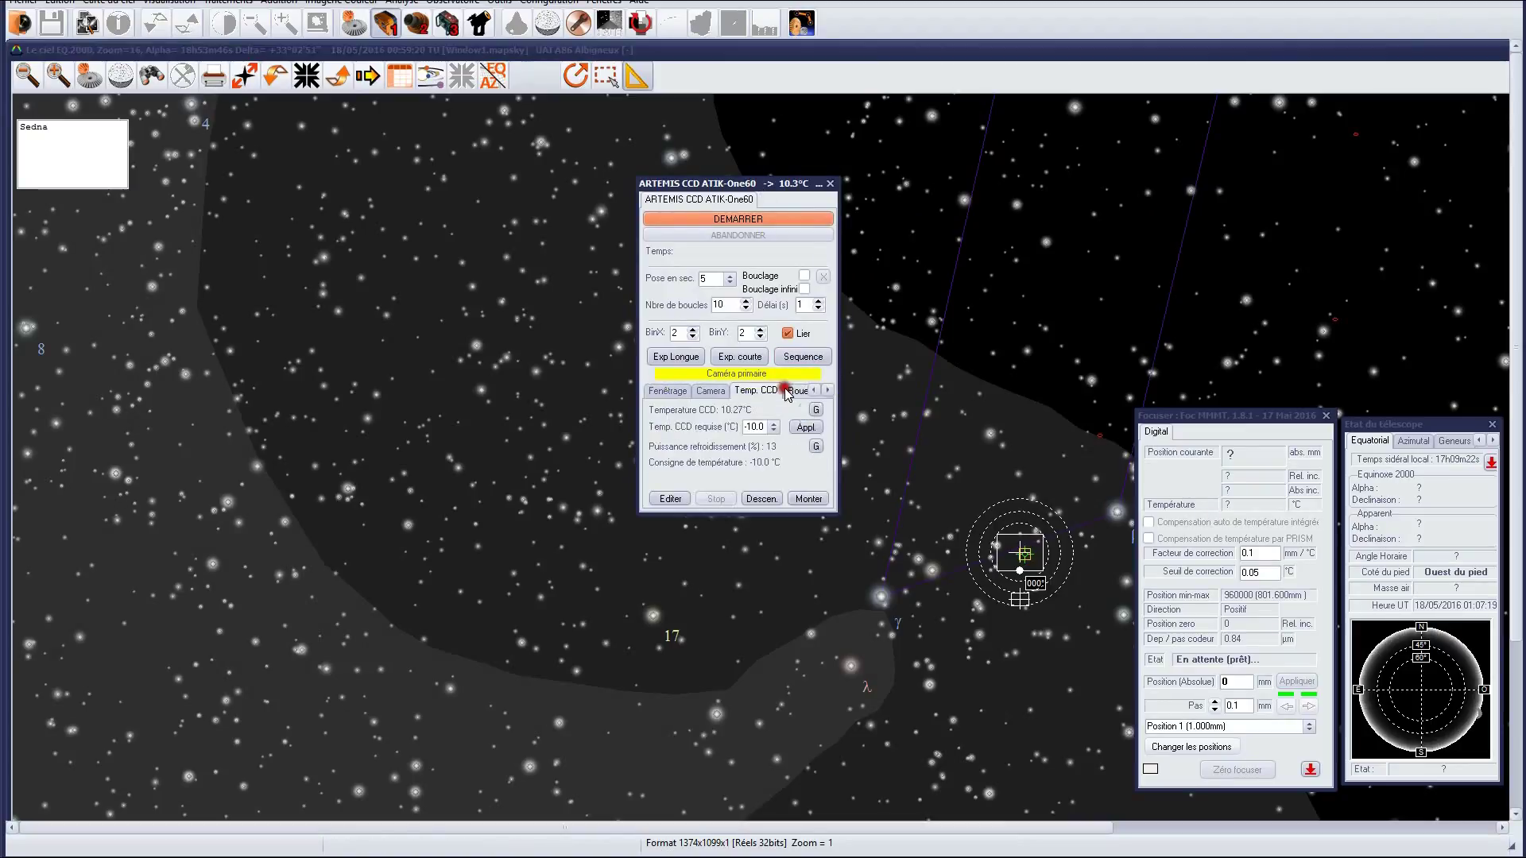
left_click(771, 429)
left_click(752, 487)
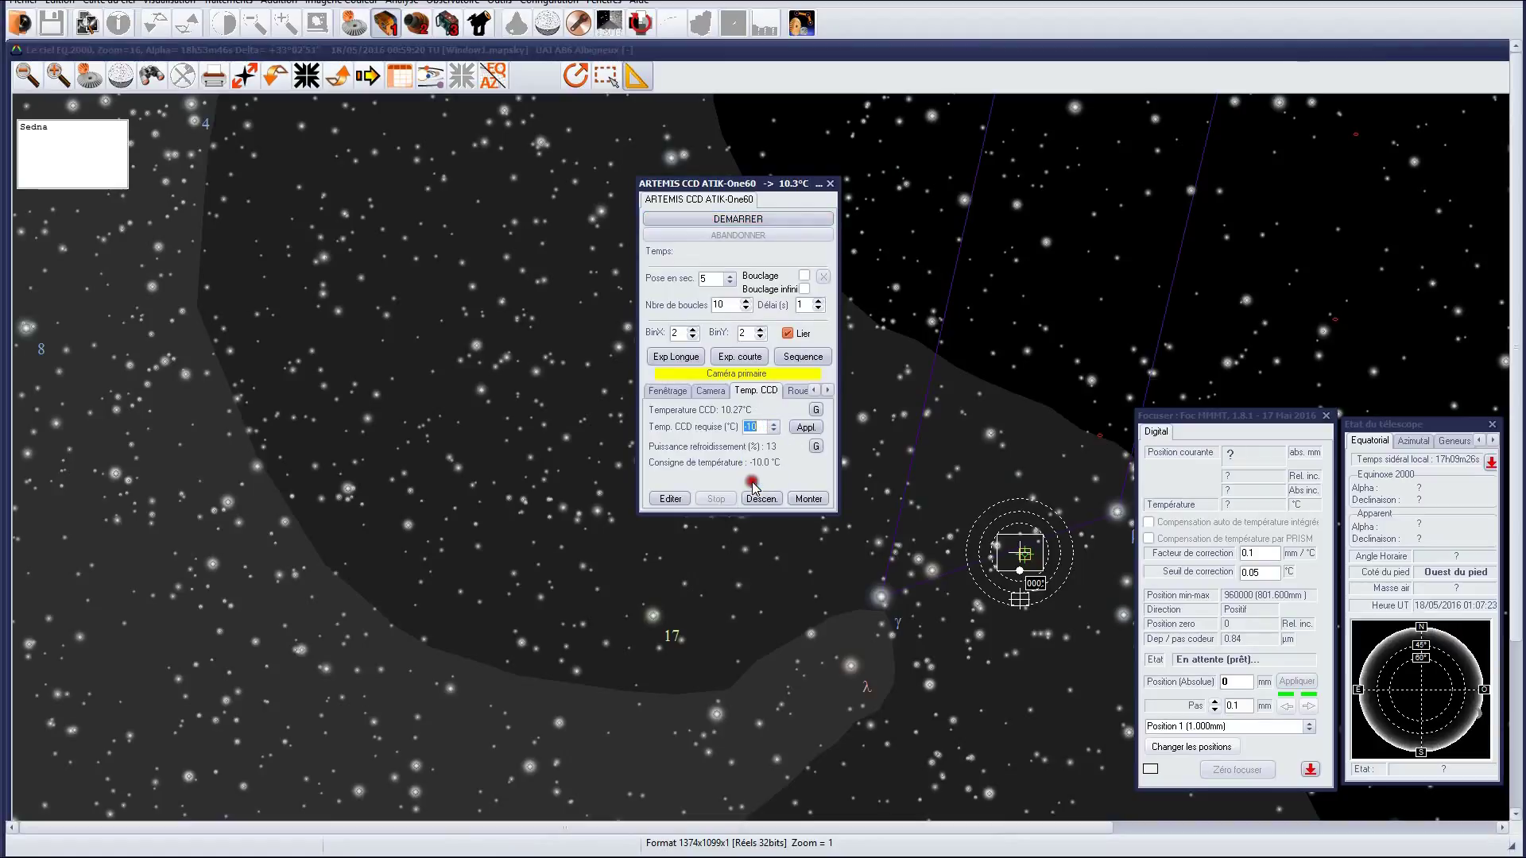
left_click(804, 428)
left_click(799, 390)
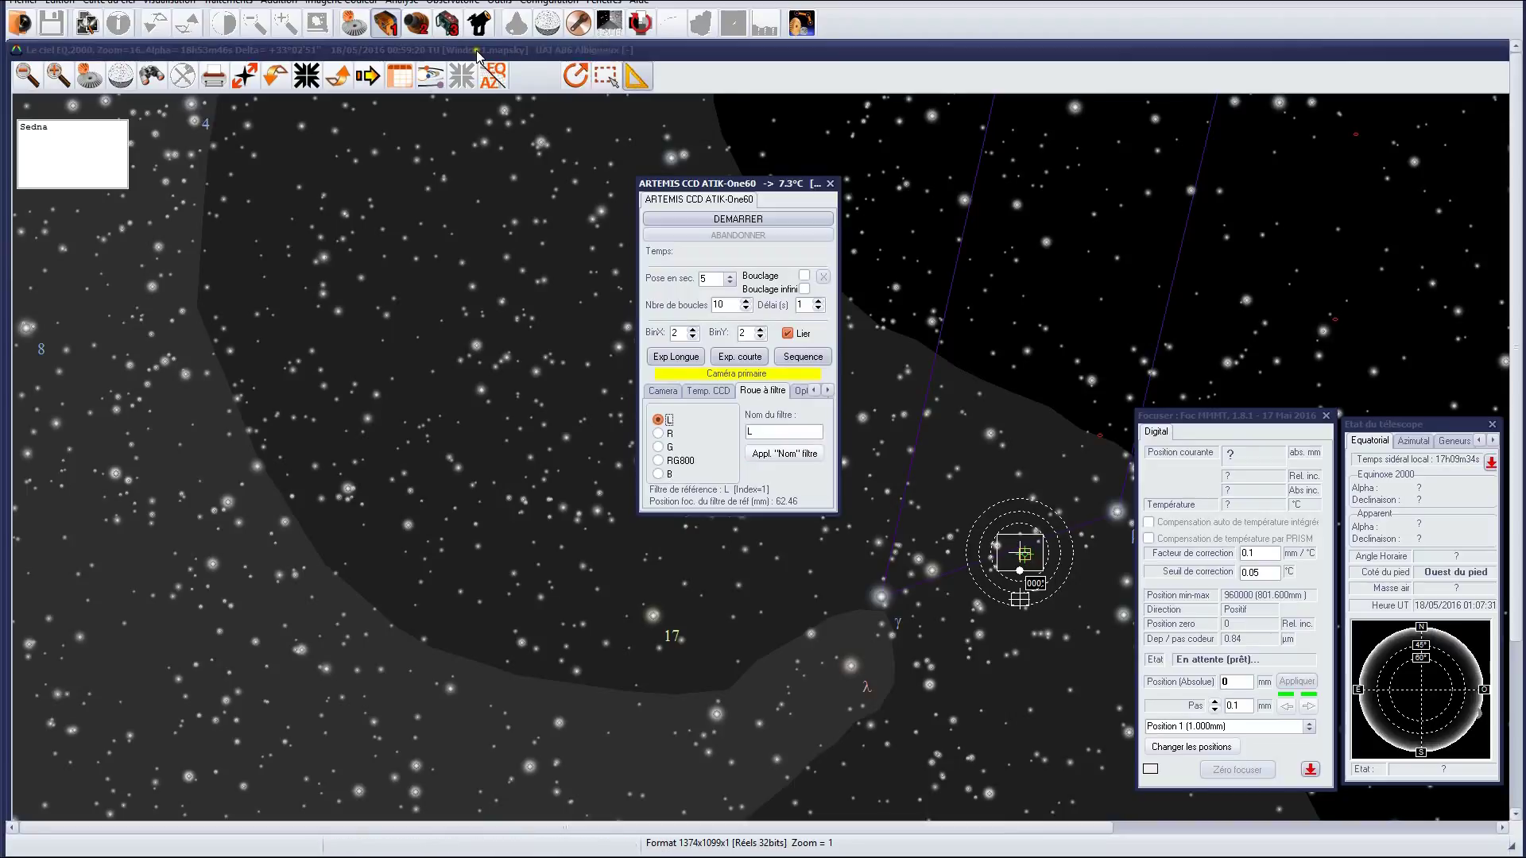
- Connect the secondary Atik GP camera and arrange both camera windows above the focuser and telescope status windows
left_click_drag(706, 188, 1066, 118)
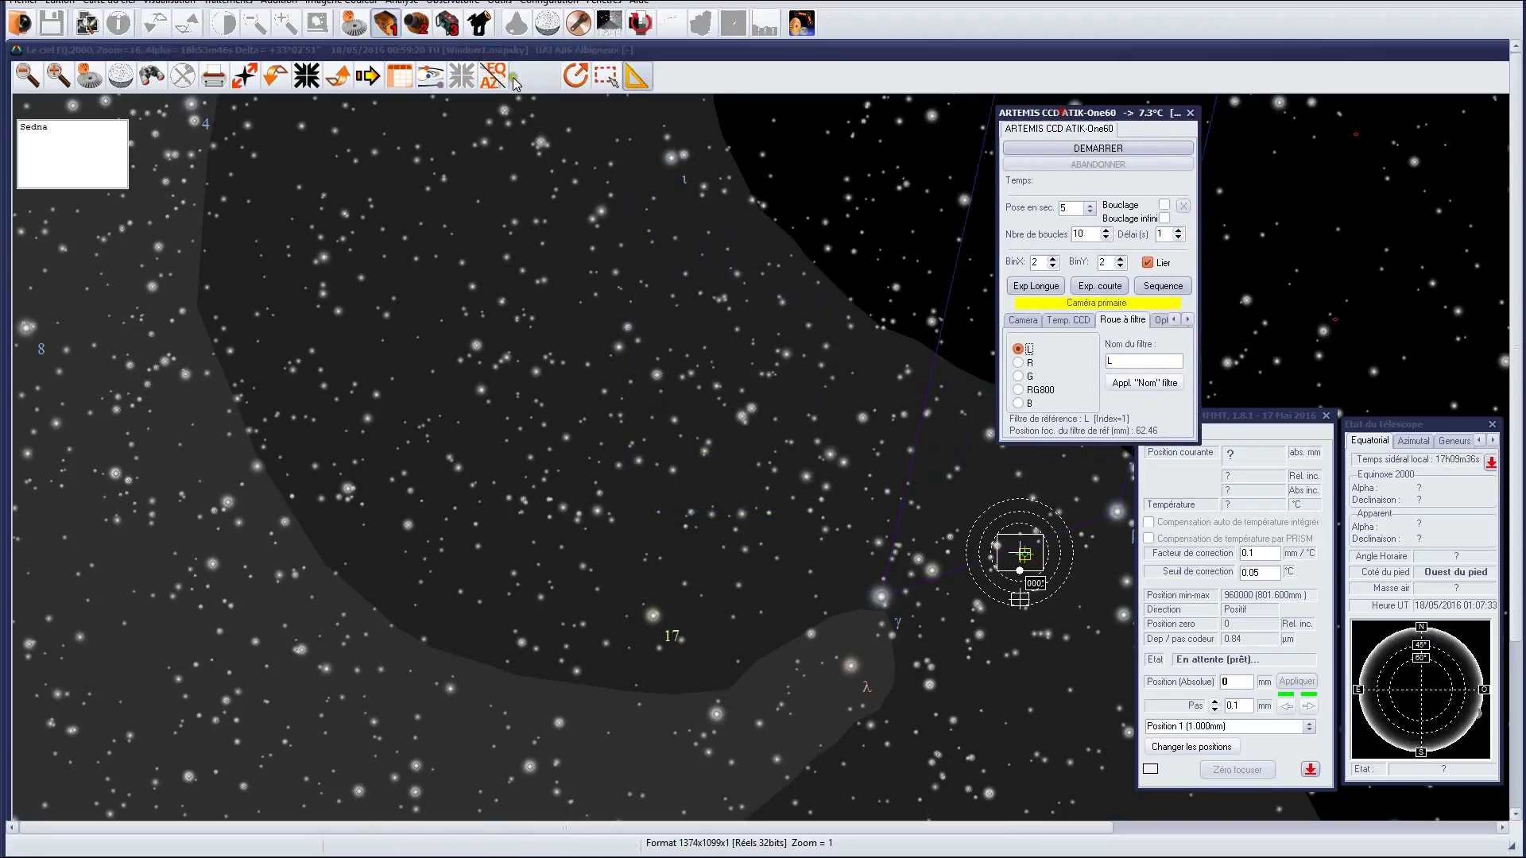
left_click(417, 27)
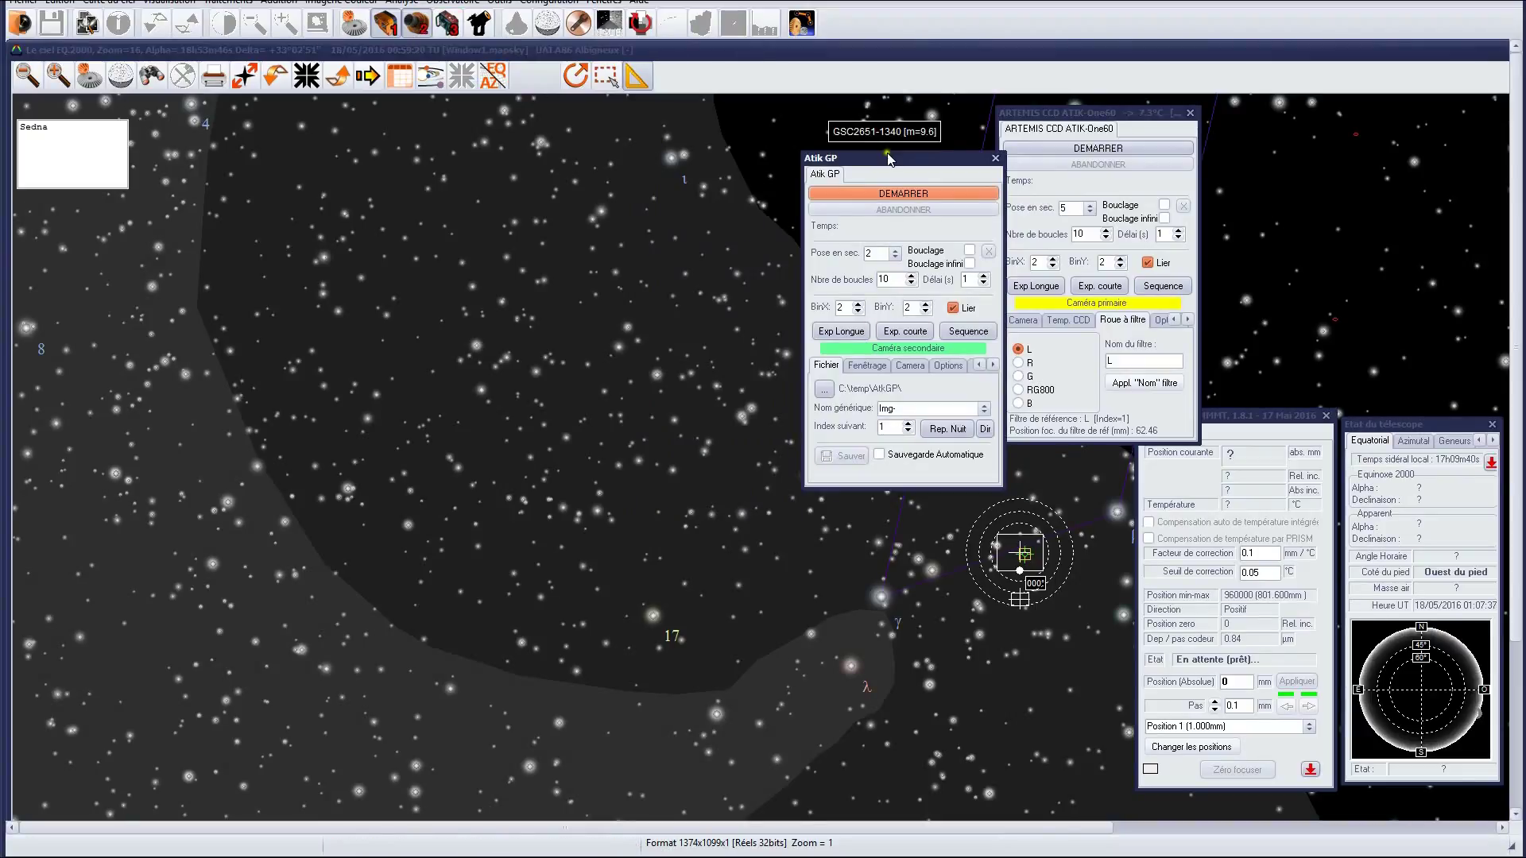
left_click_drag(888, 157, 875, 119)
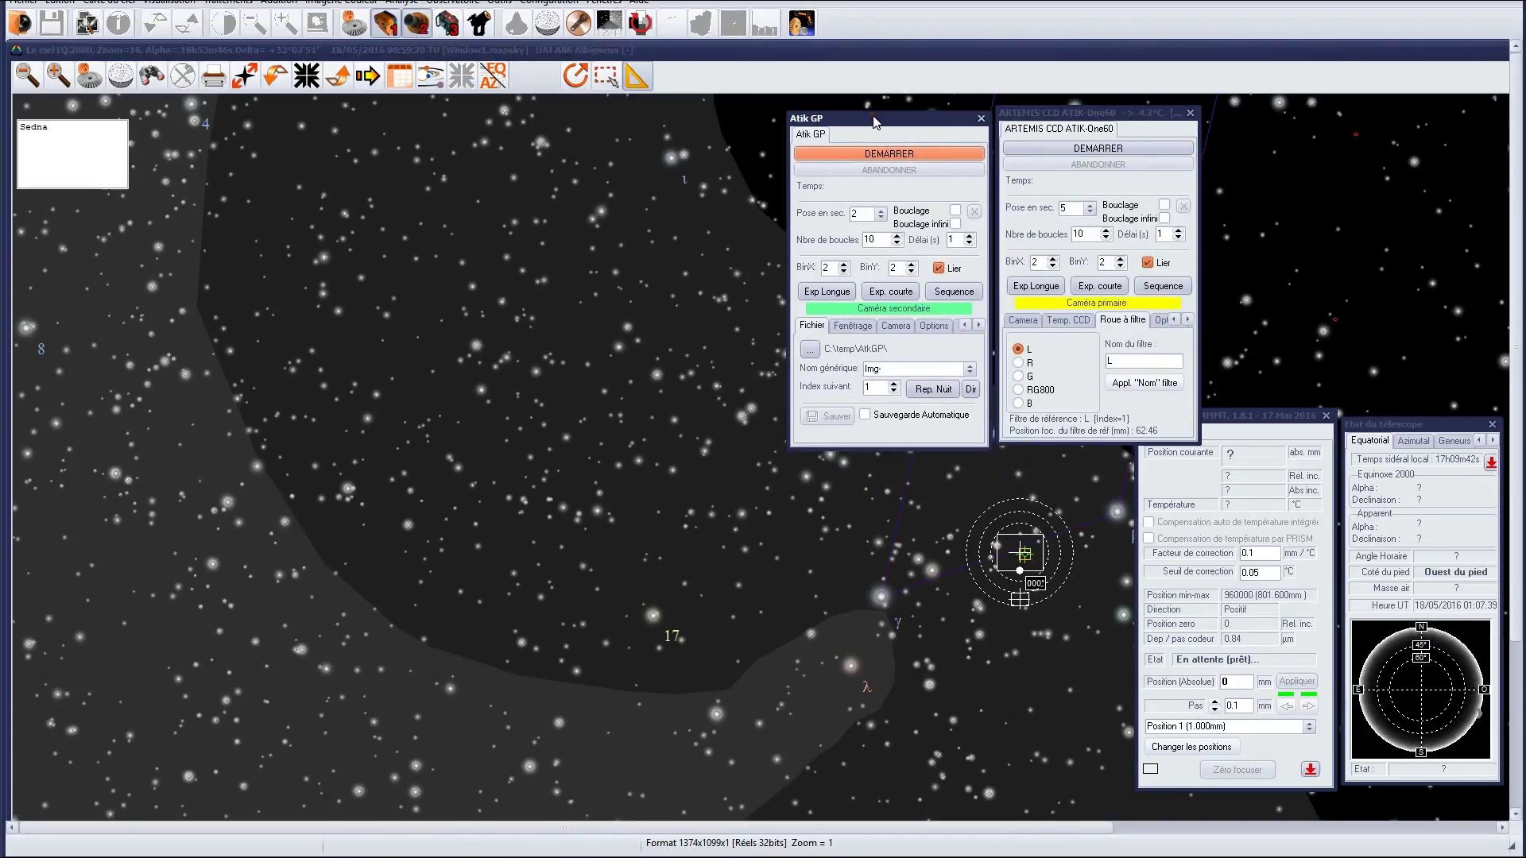
left_click_drag(875, 121, 910, 127)
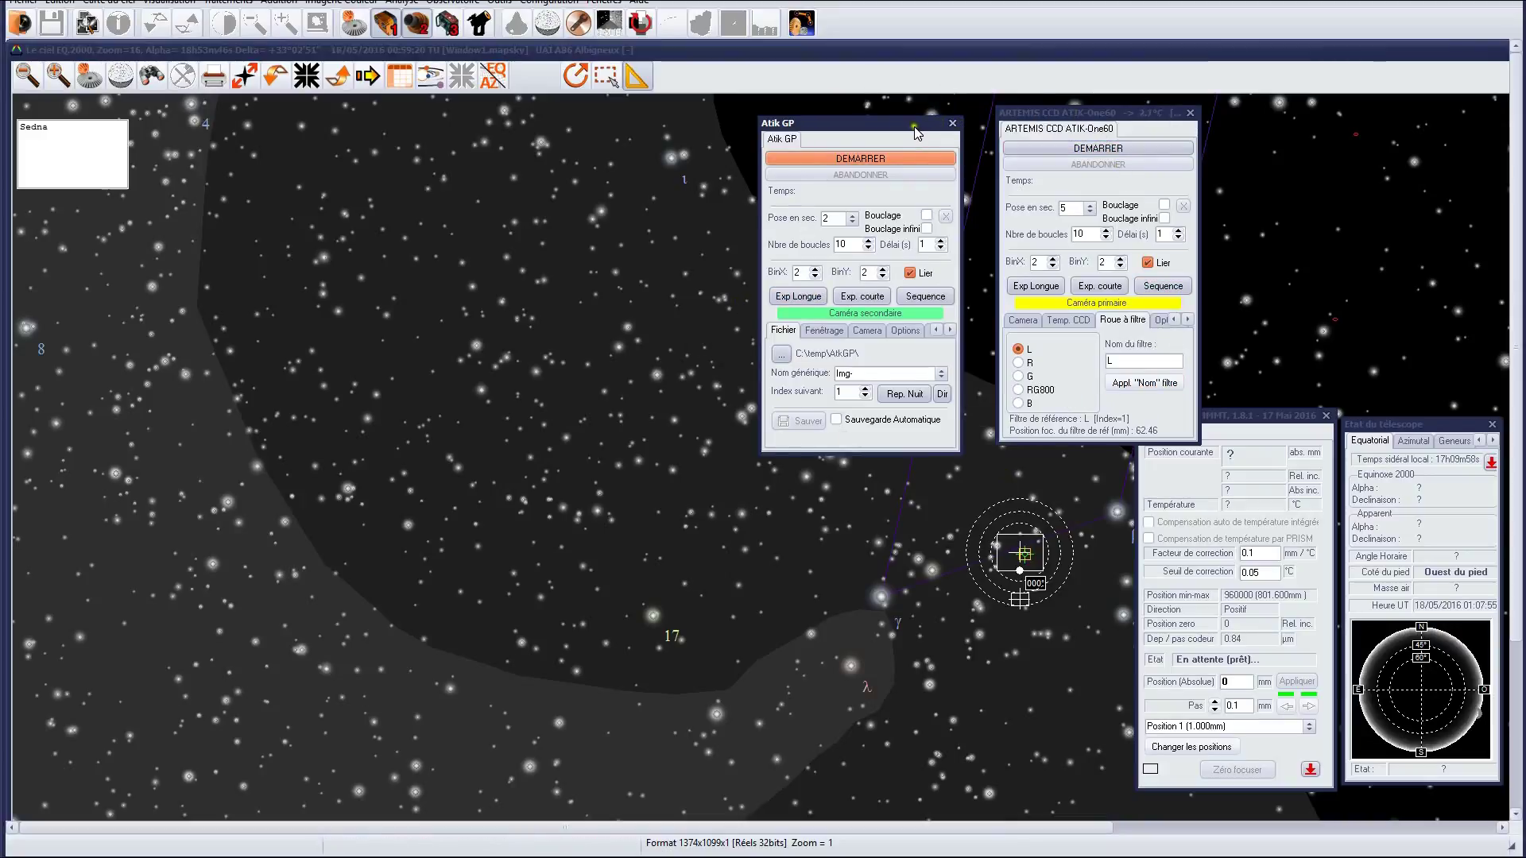
left_click_drag(914, 128, 920, 109)
left_click_drag(1098, 116, 1232, 93)
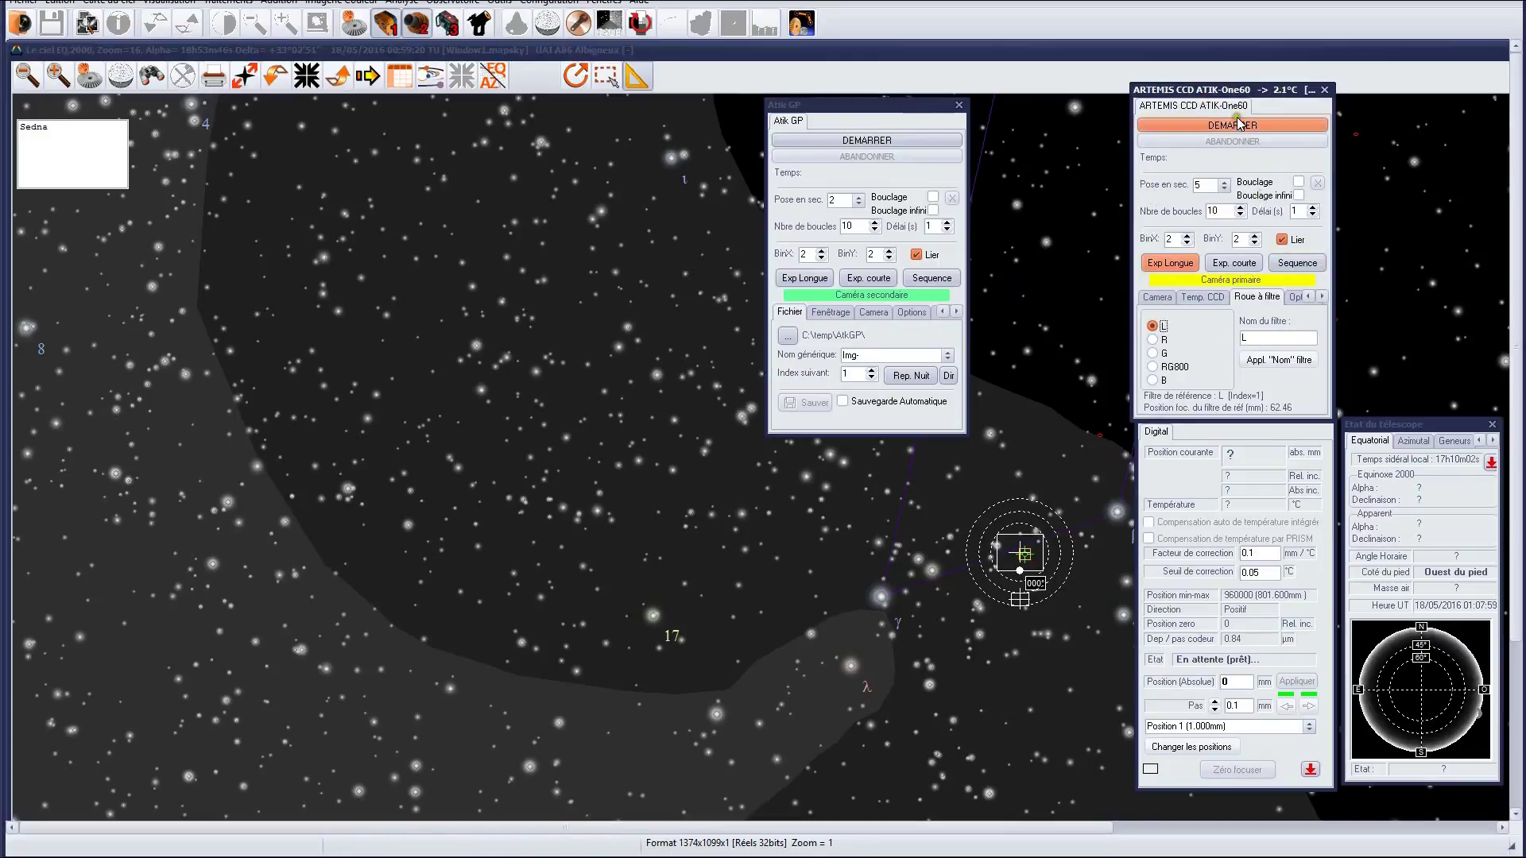
left_click_drag(892, 109, 1405, 111)
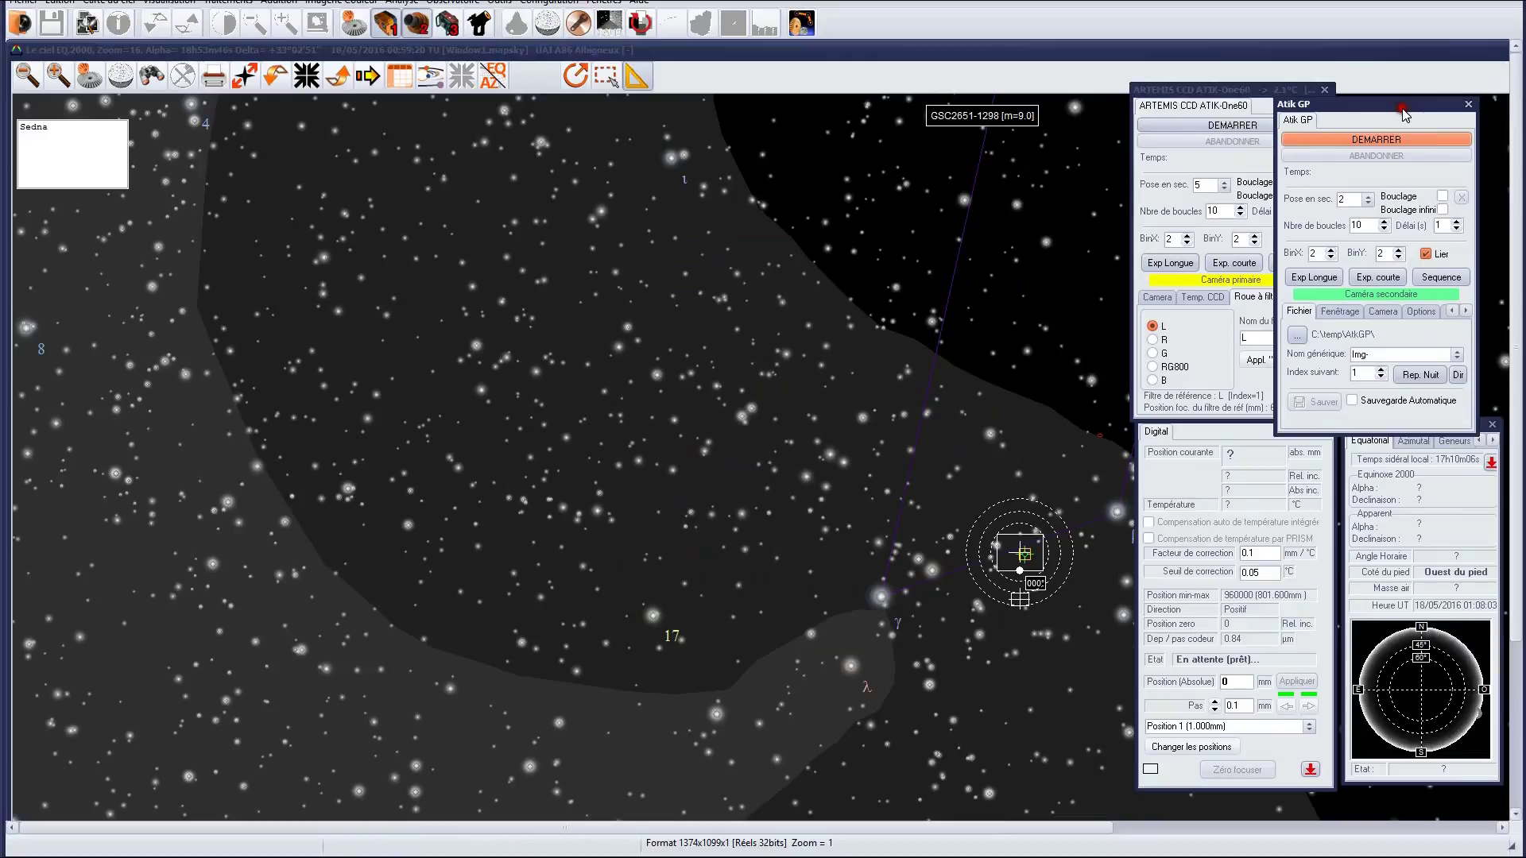
- Connect the telescope and focuser with the tube west of the pier, and place the focuser window beside the primary camera's
left_click(481, 26)
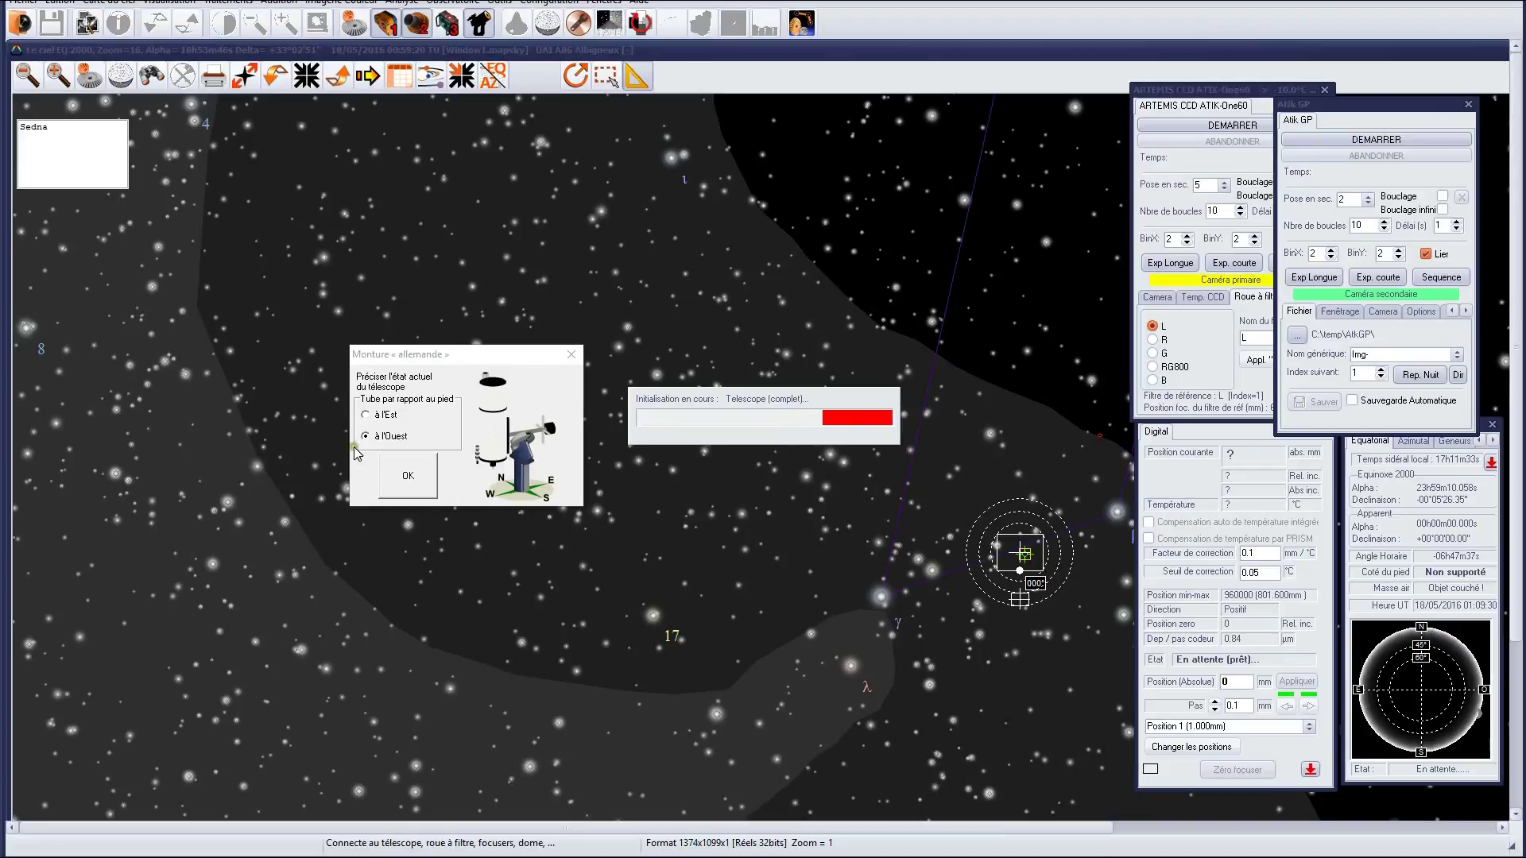
left_click(405, 478)
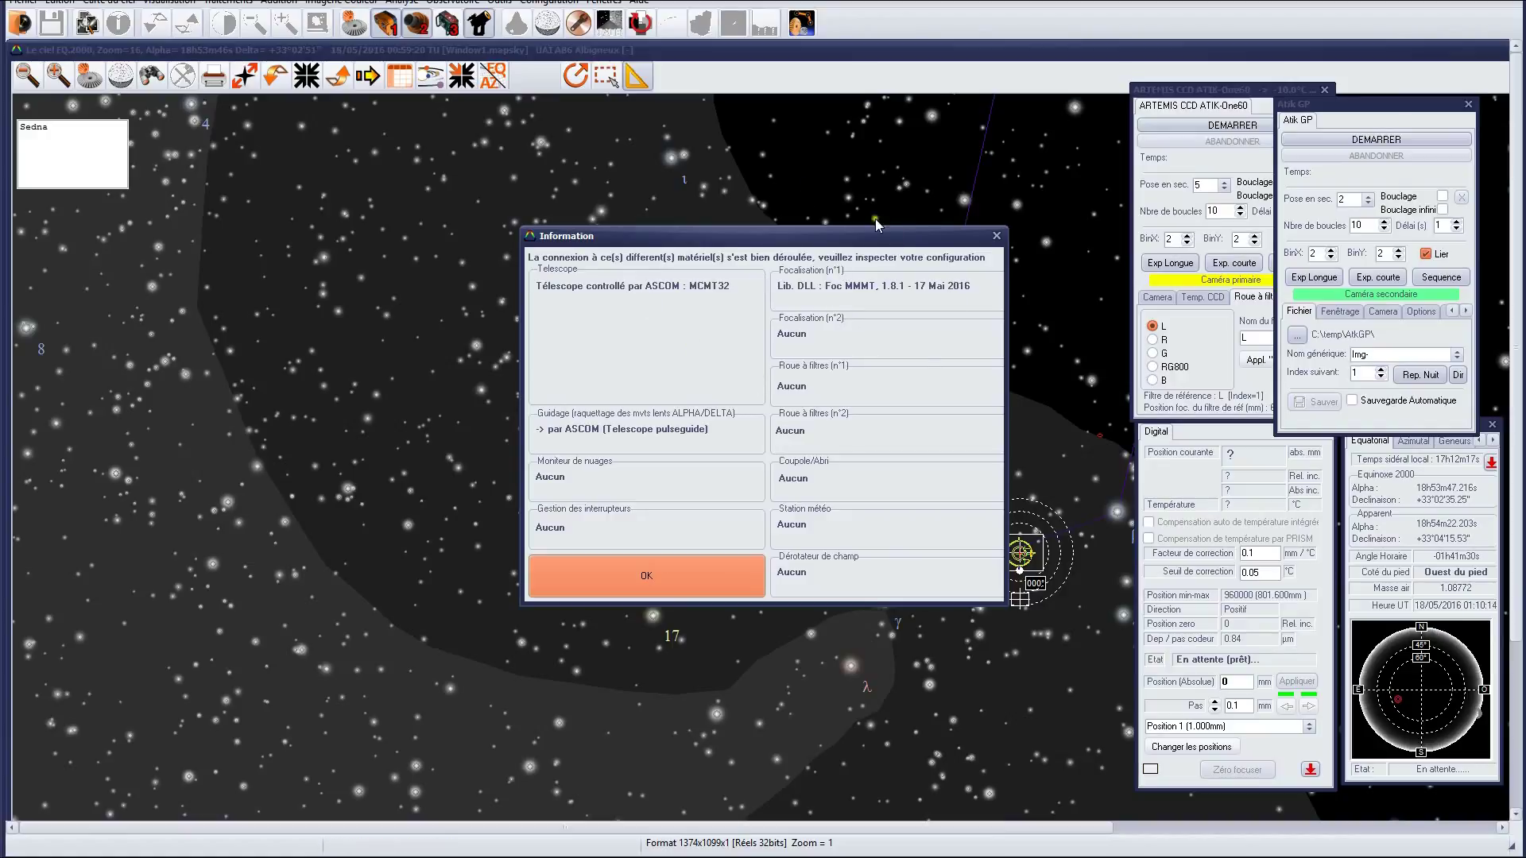
left_click(697, 571)
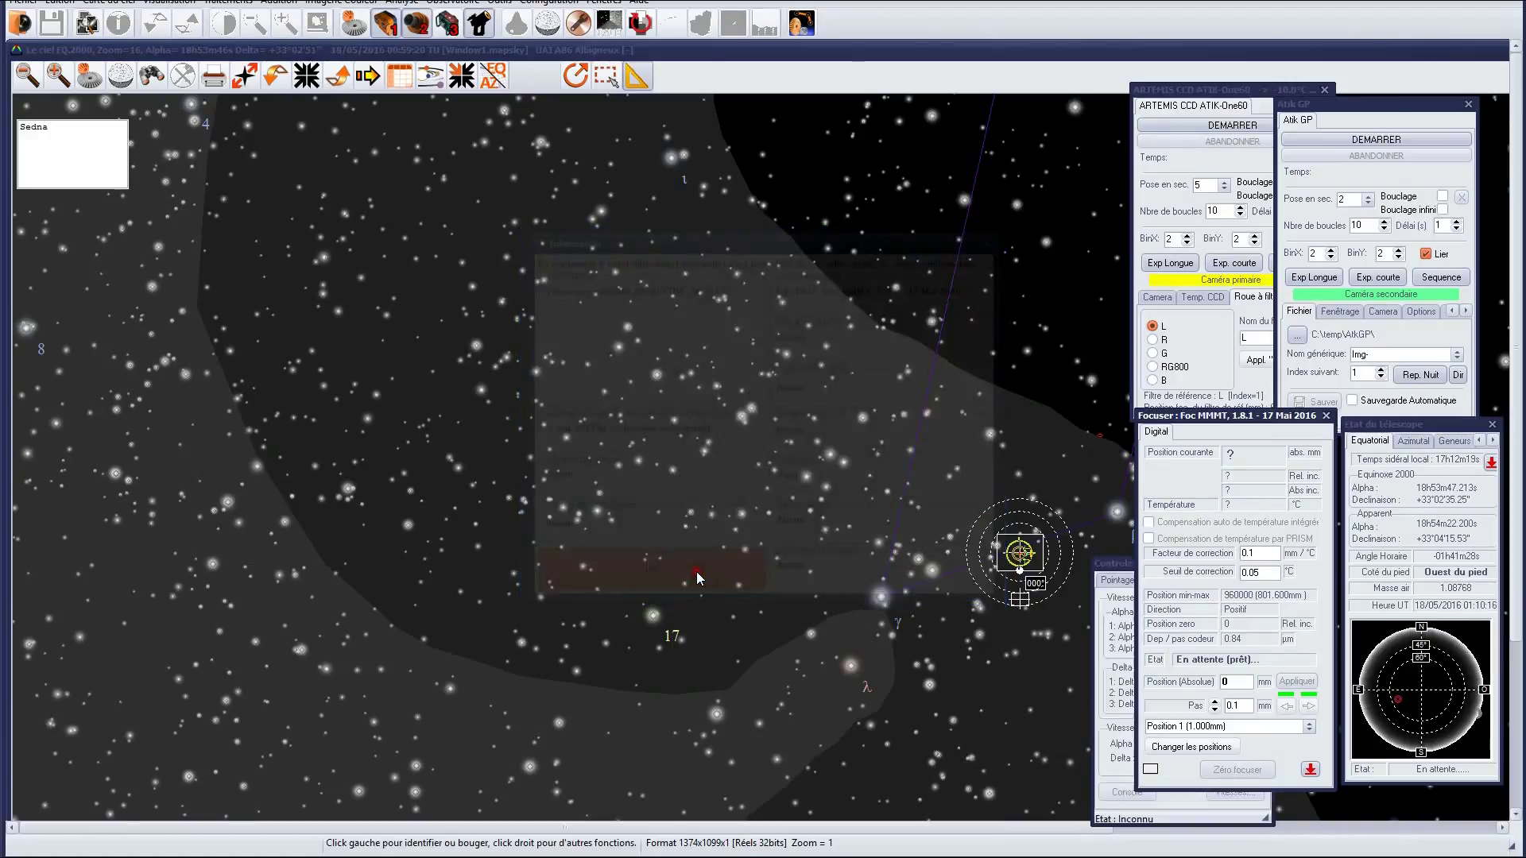
left_click_drag(1234, 414, 1024, 70)
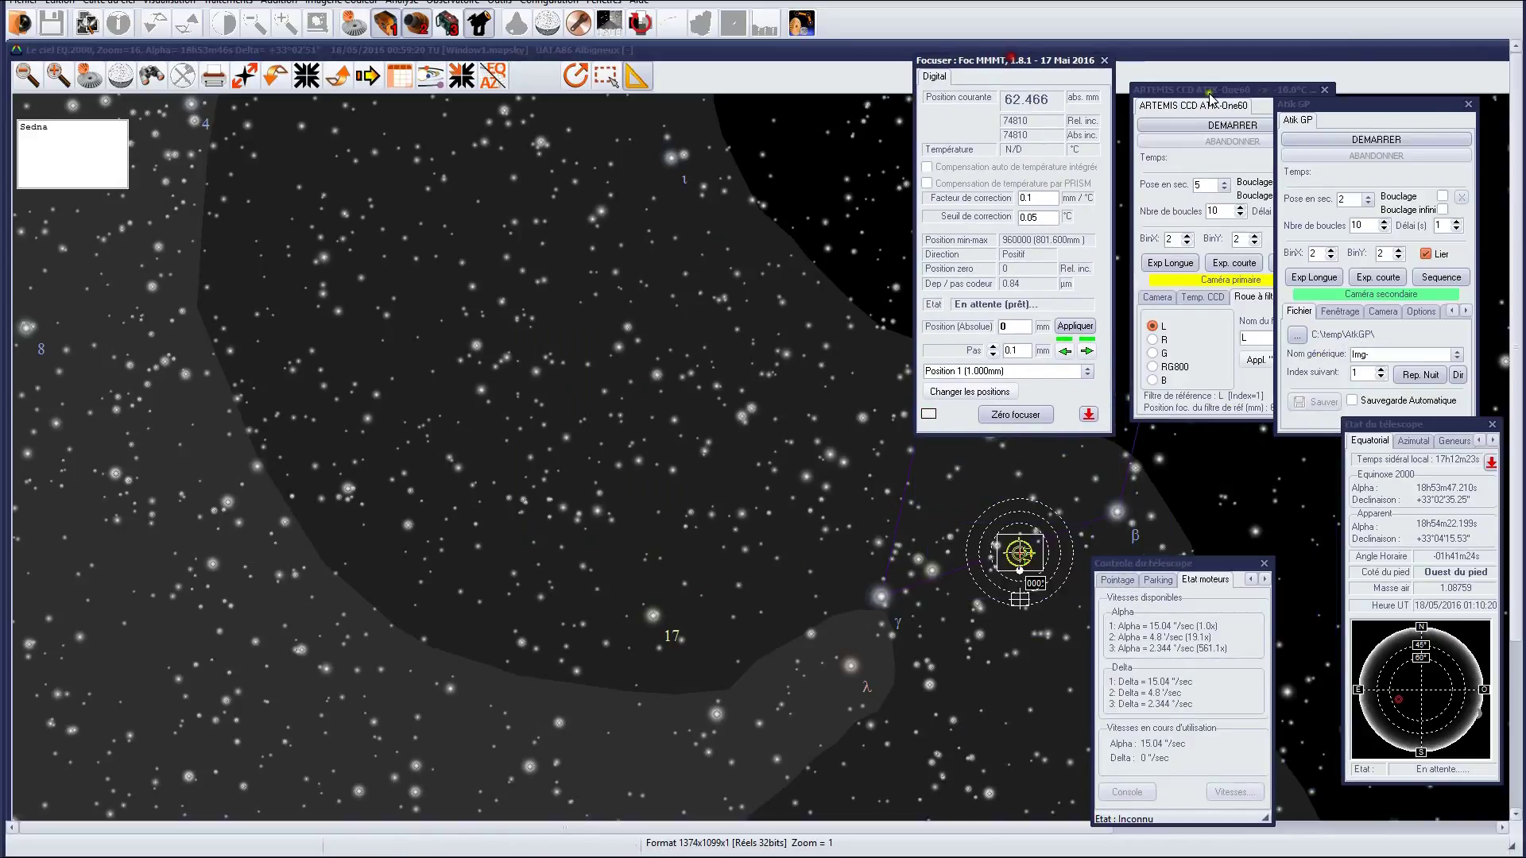
- Spread out the Atik GP camera, focuser and ATIK-One60 camera windows so that none of them overlap
left_click_drag(1399, 110, 1410, 52)
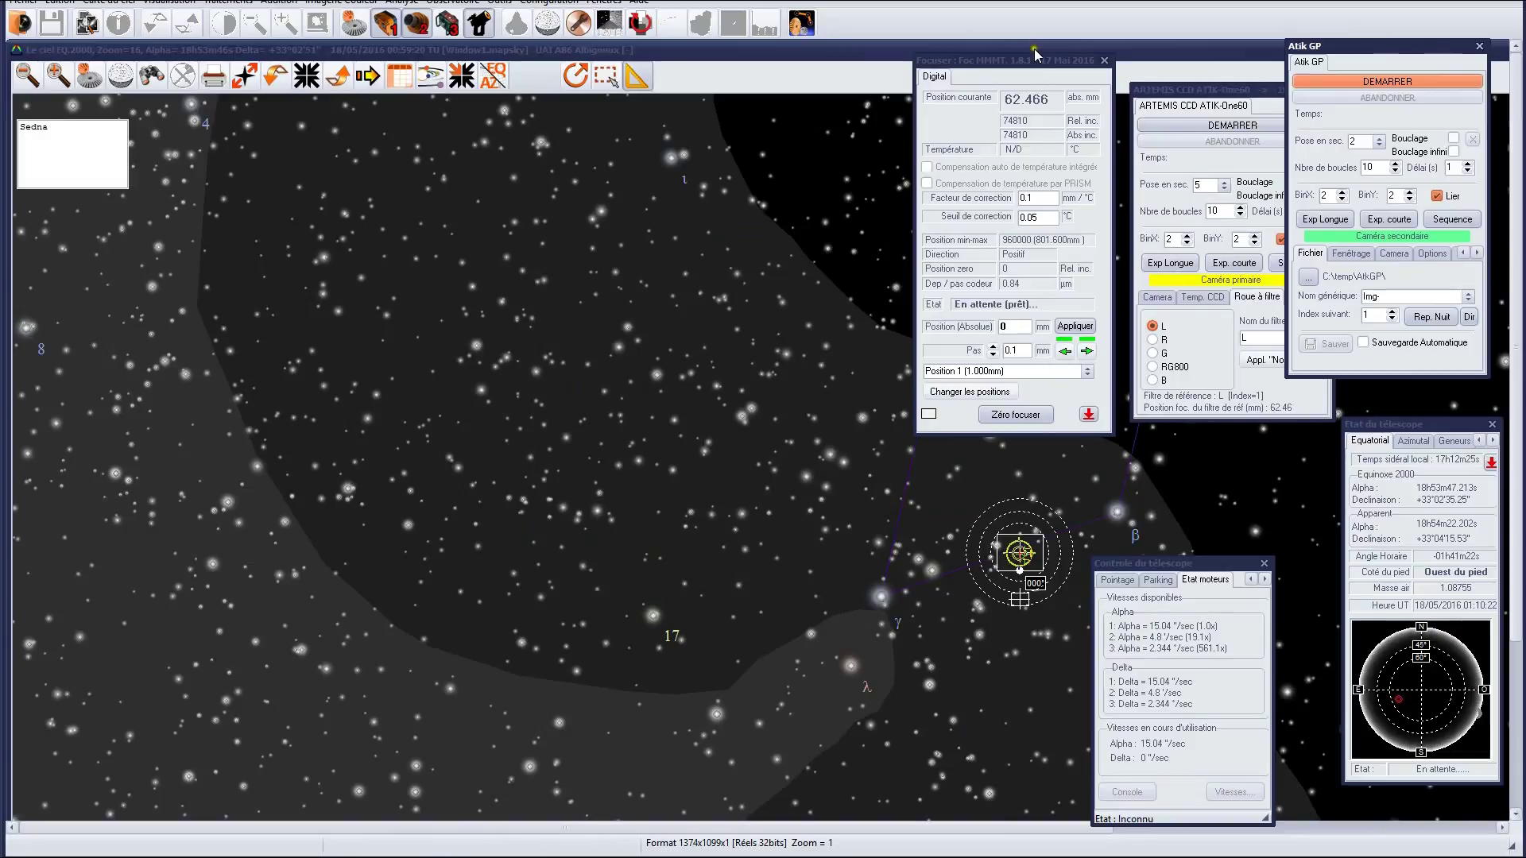
left_click_drag(1025, 61, 974, 63)
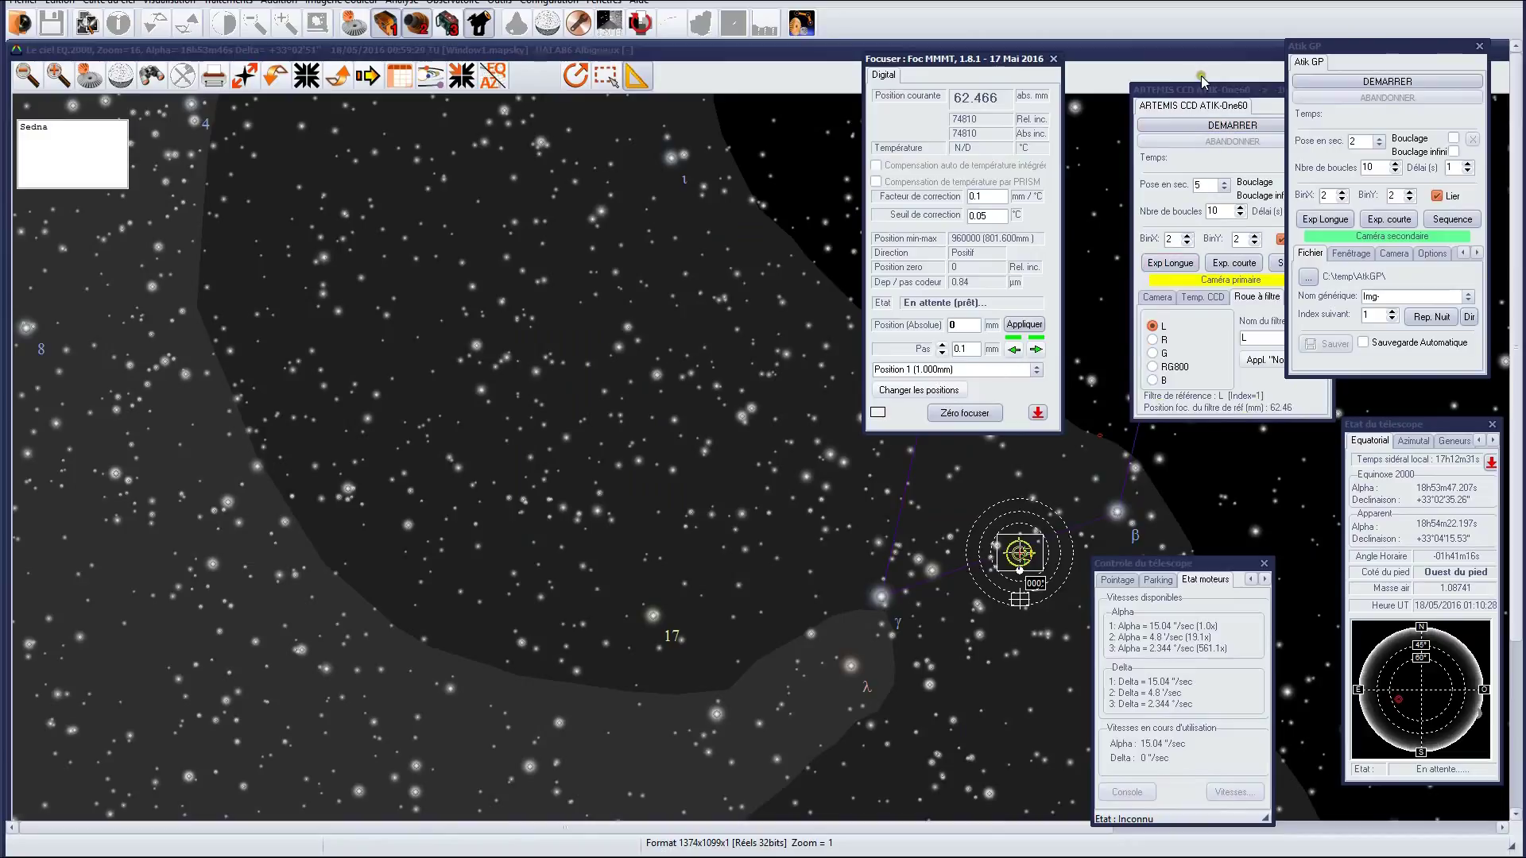
left_click_drag(1200, 93, 1144, 80)
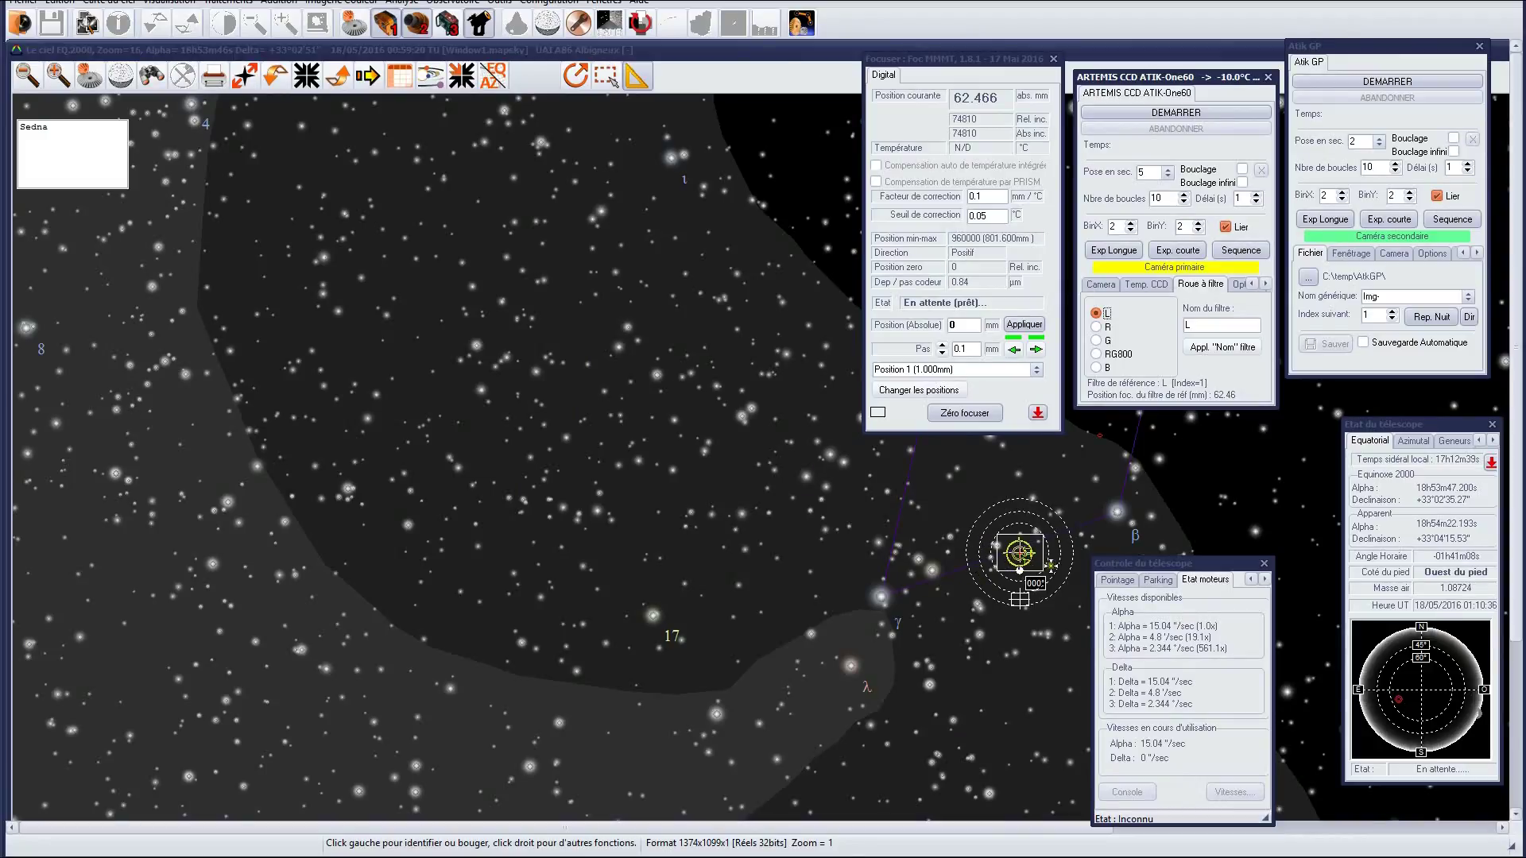
- Move the telescope control window to a free area of the sky map, view its Pointage and Raquette pages, and return to the map
left_click_drag(1163, 566, 185, 549)
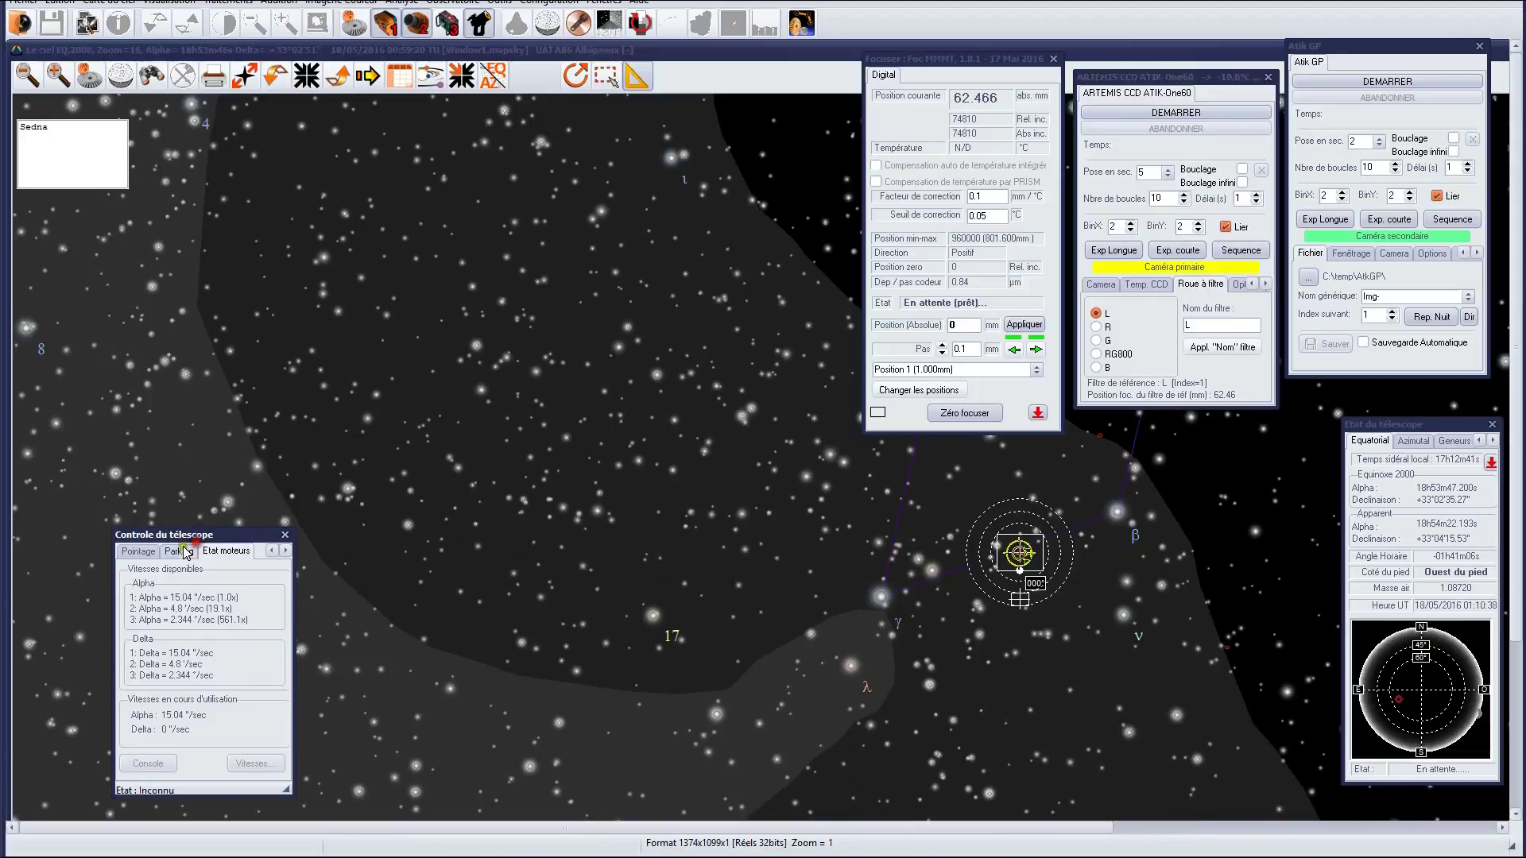
left_click(139, 551)
left_click(271, 551)
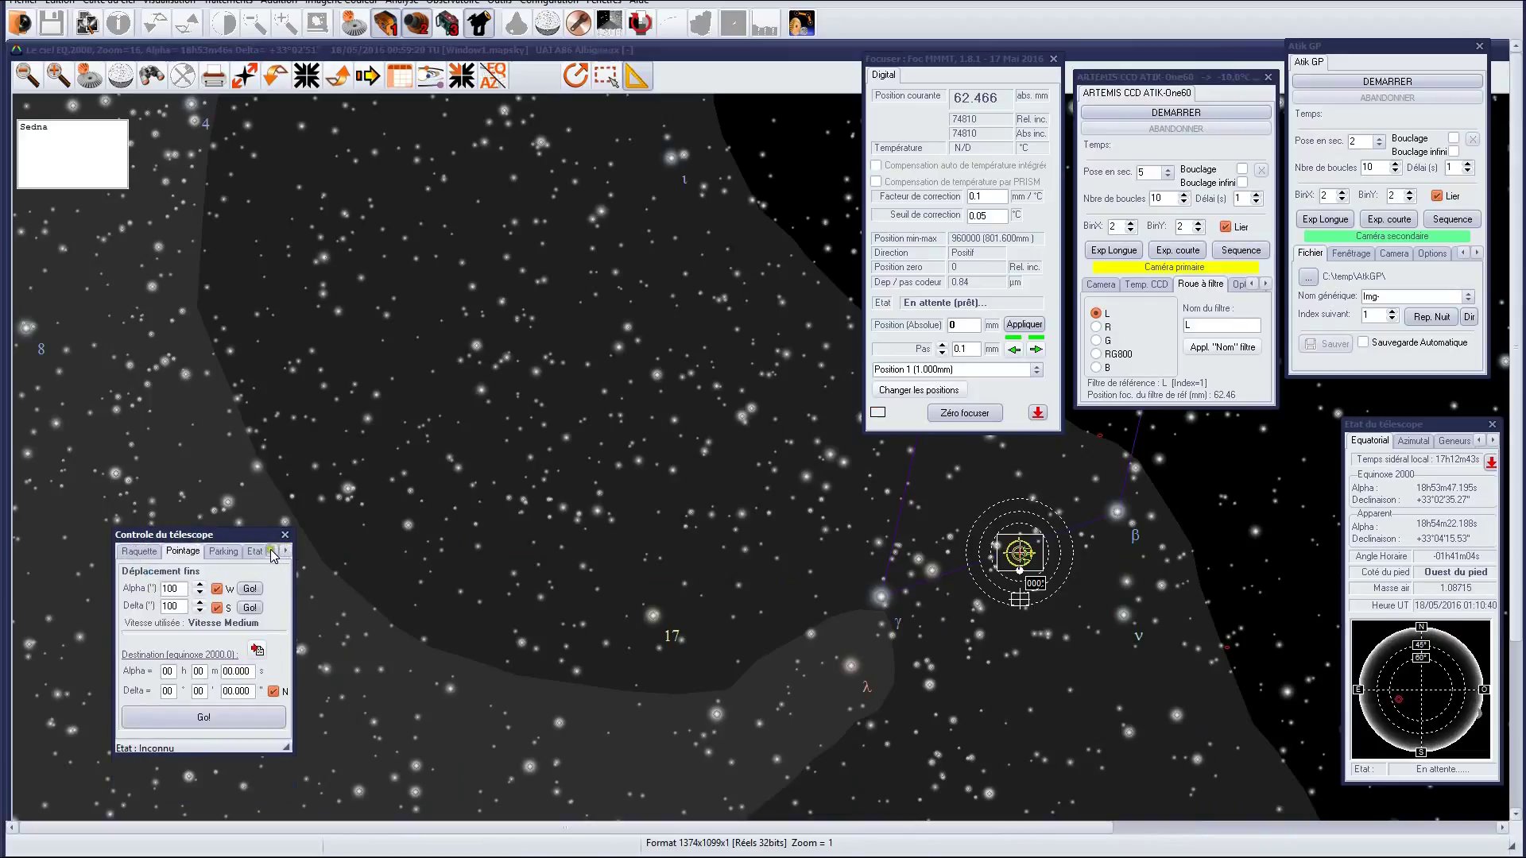
left_click(141, 551)
left_click(474, 666)
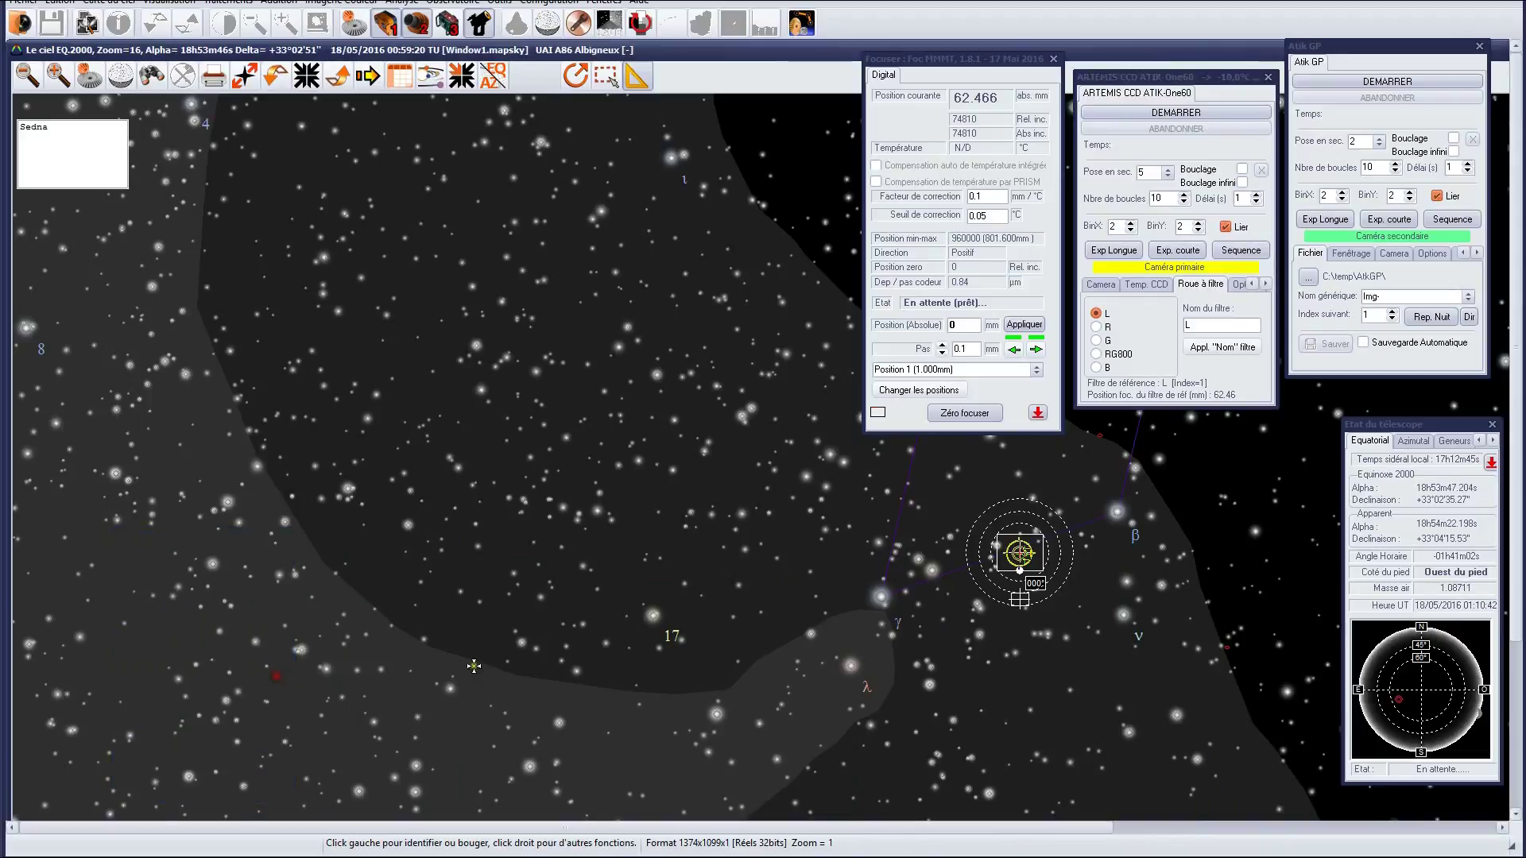
- Take a 5-second, 2x2-binned exposure through the L filter with the primary camera and reposition the resulting image around the ring nebula
mouse_move(1136, 77)
left_mouse_down()
mouse_move(1139, 33)
mouse_move(1136, 51)
left_mouse_up()
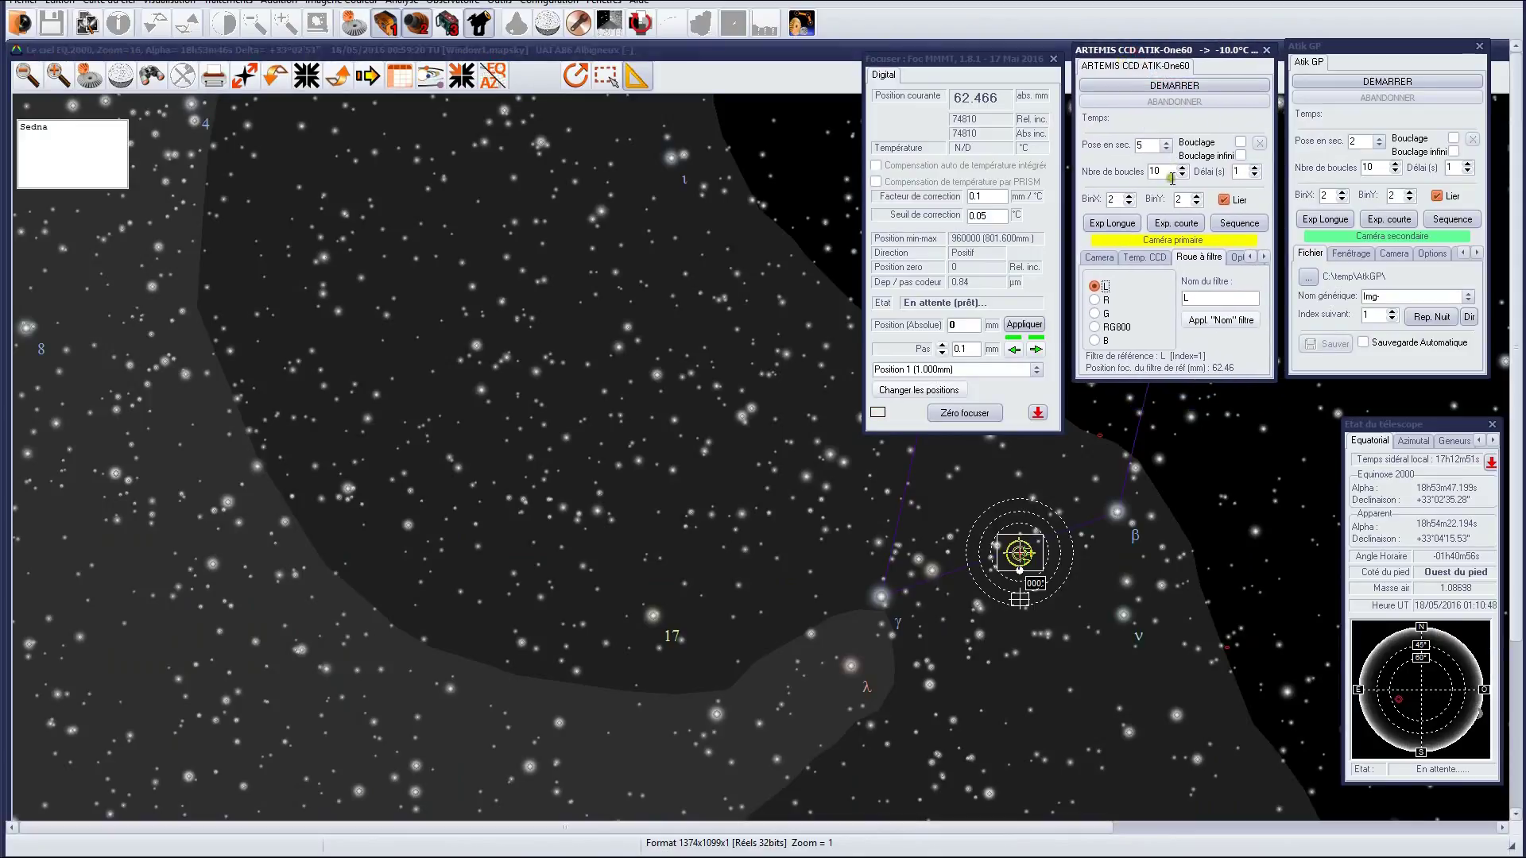
left_click(1151, 86)
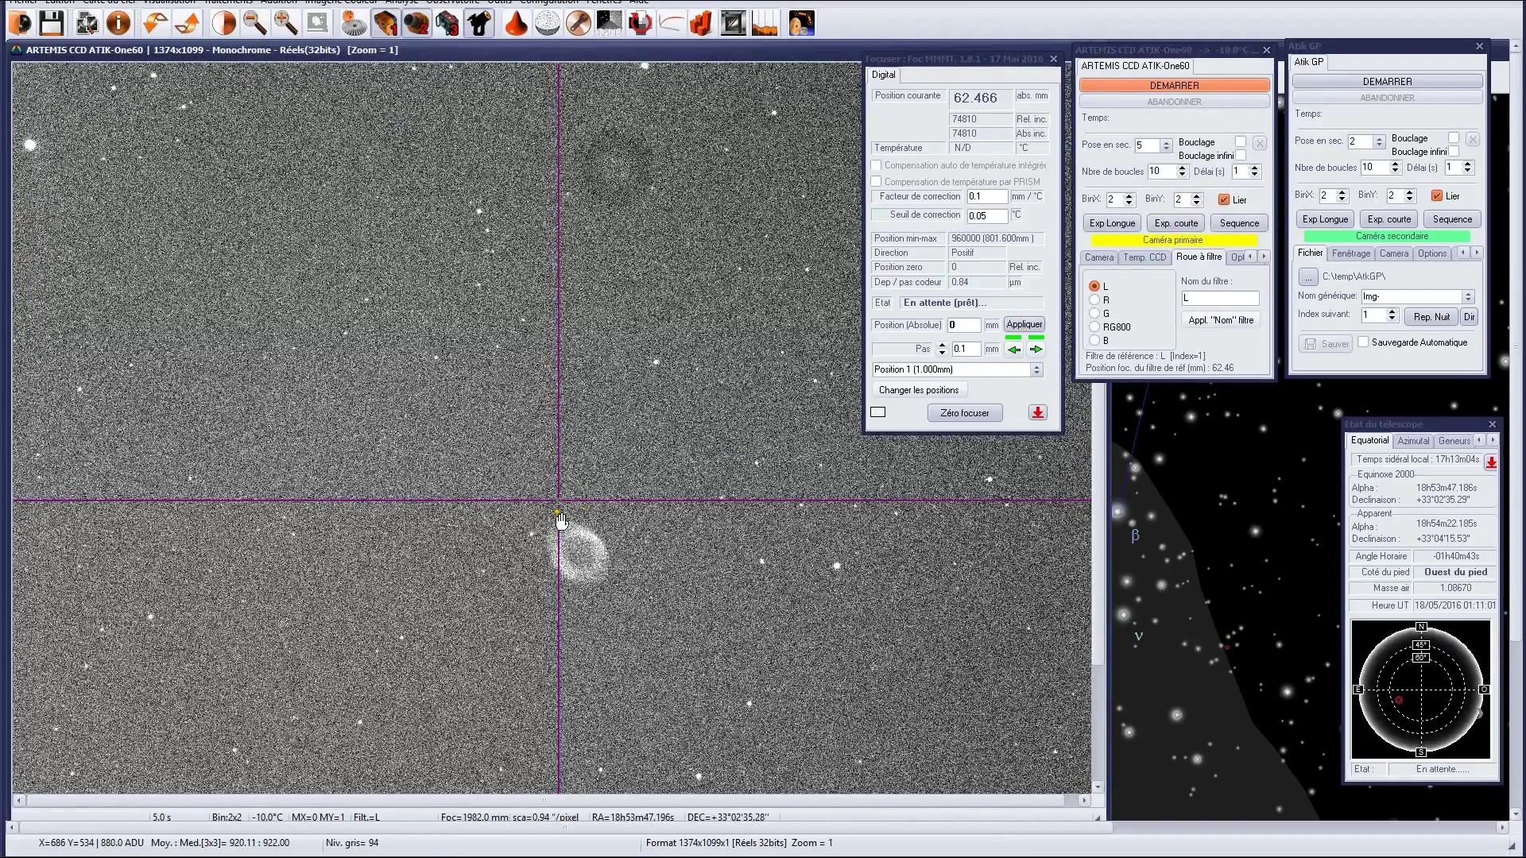
left_click_drag(561, 521, 432, 321)
left_click_drag(647, 59, 581, 71)
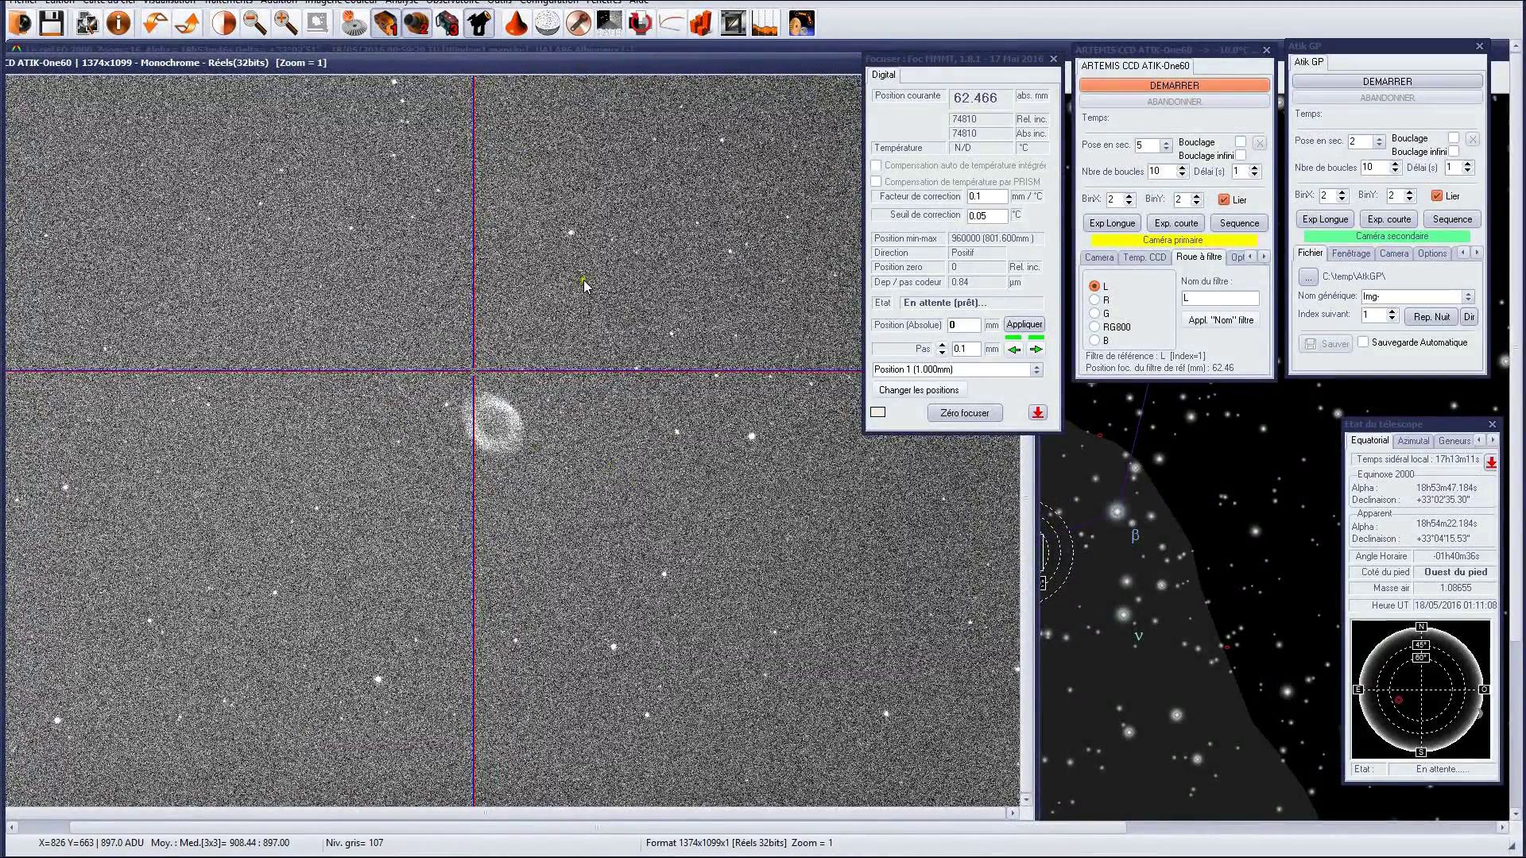
- Measure the Gaussian centroid and FWHM of the bright star above the ring nebula, and close the results
right_click(571, 234)
left_click(565, 245)
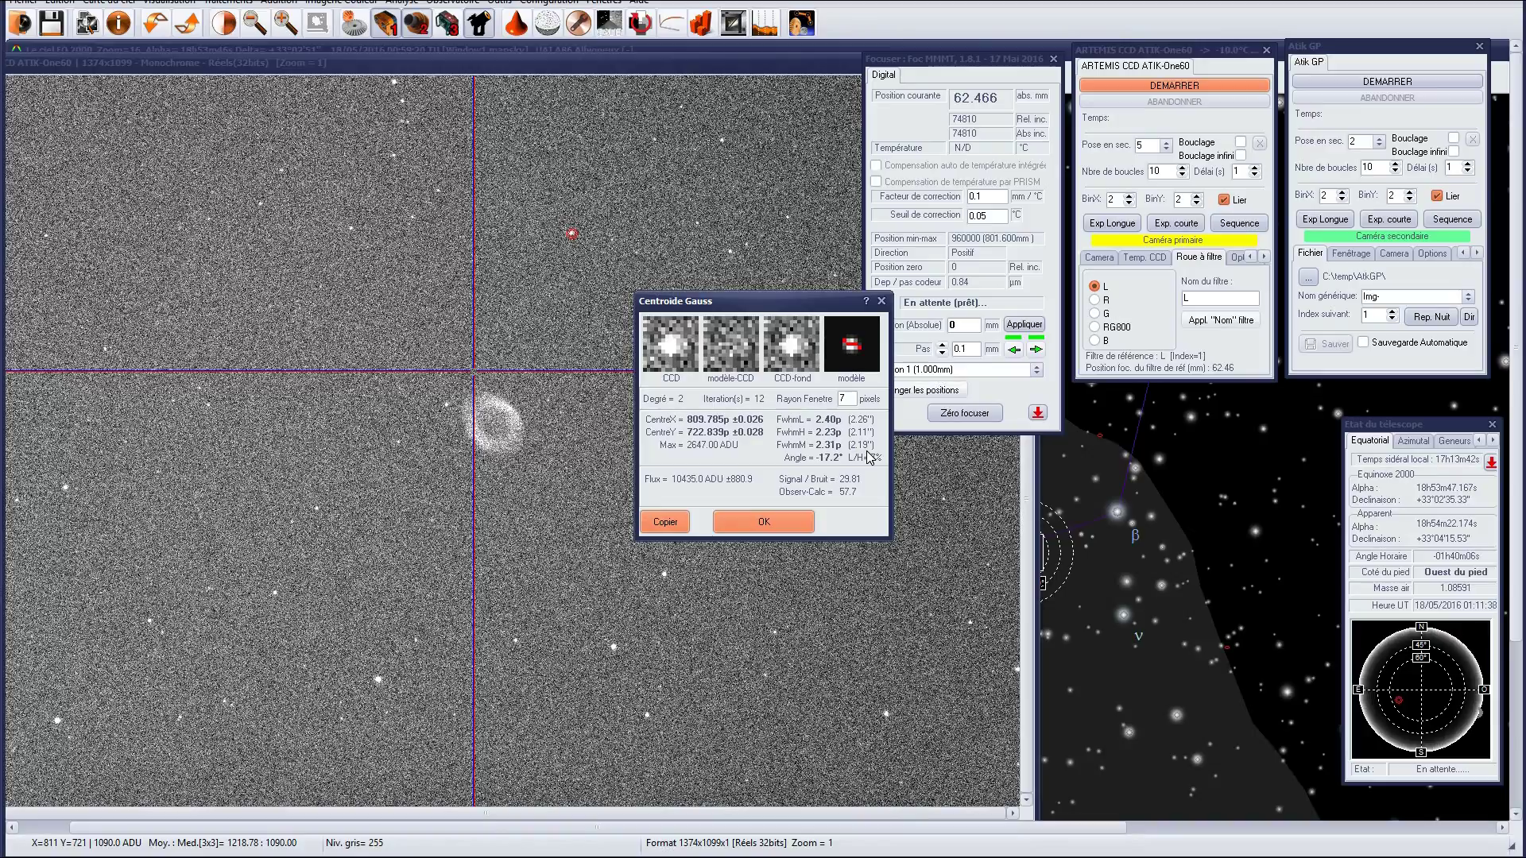
left_click(765, 522)
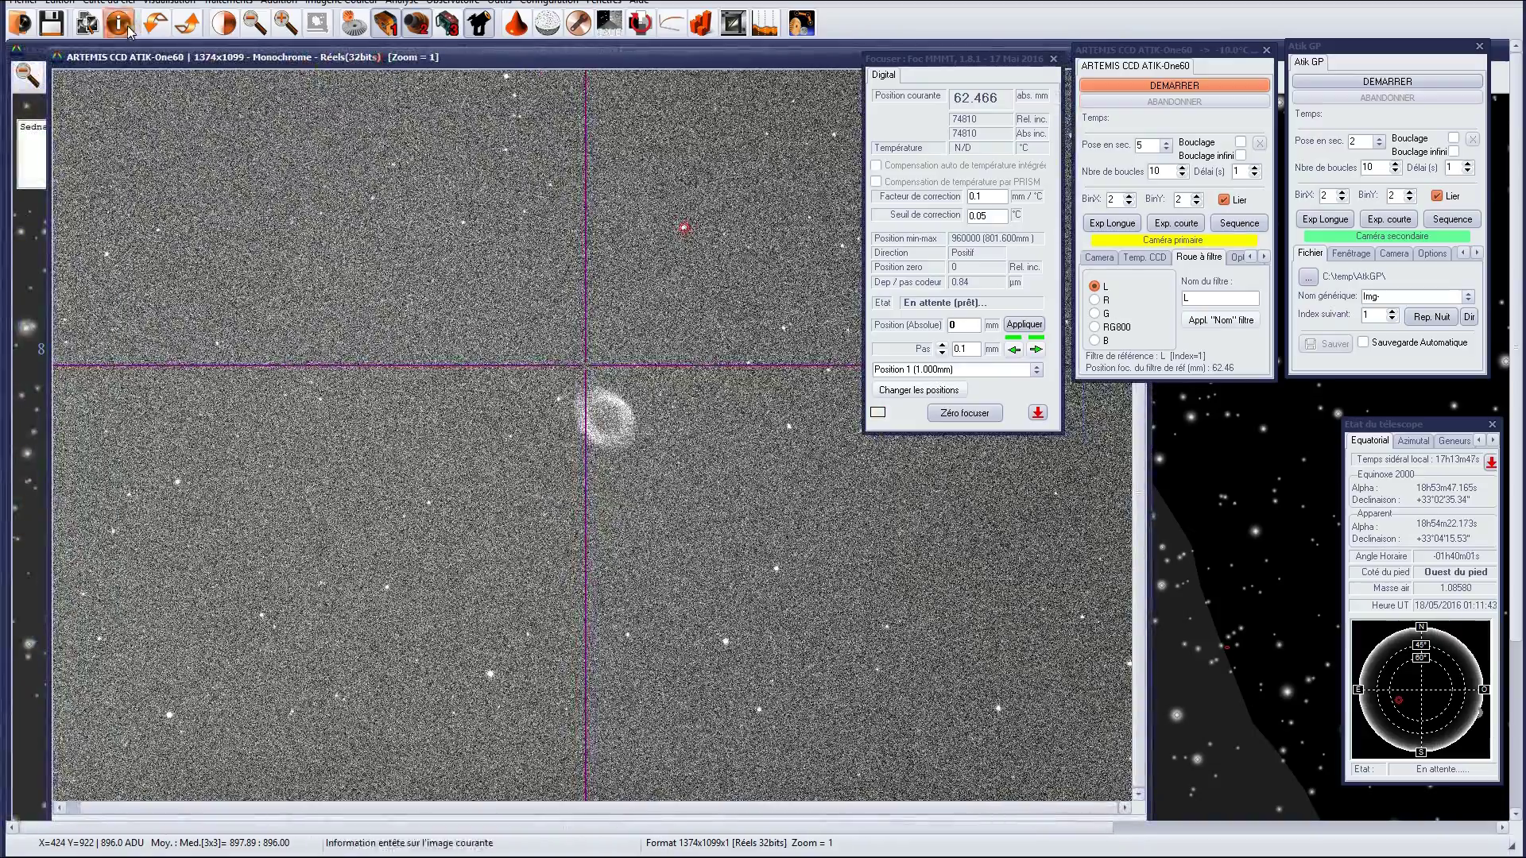
- Review the image information, checking the astrometry/photometry data and the telescope and camera capture settings
left_click(119, 22)
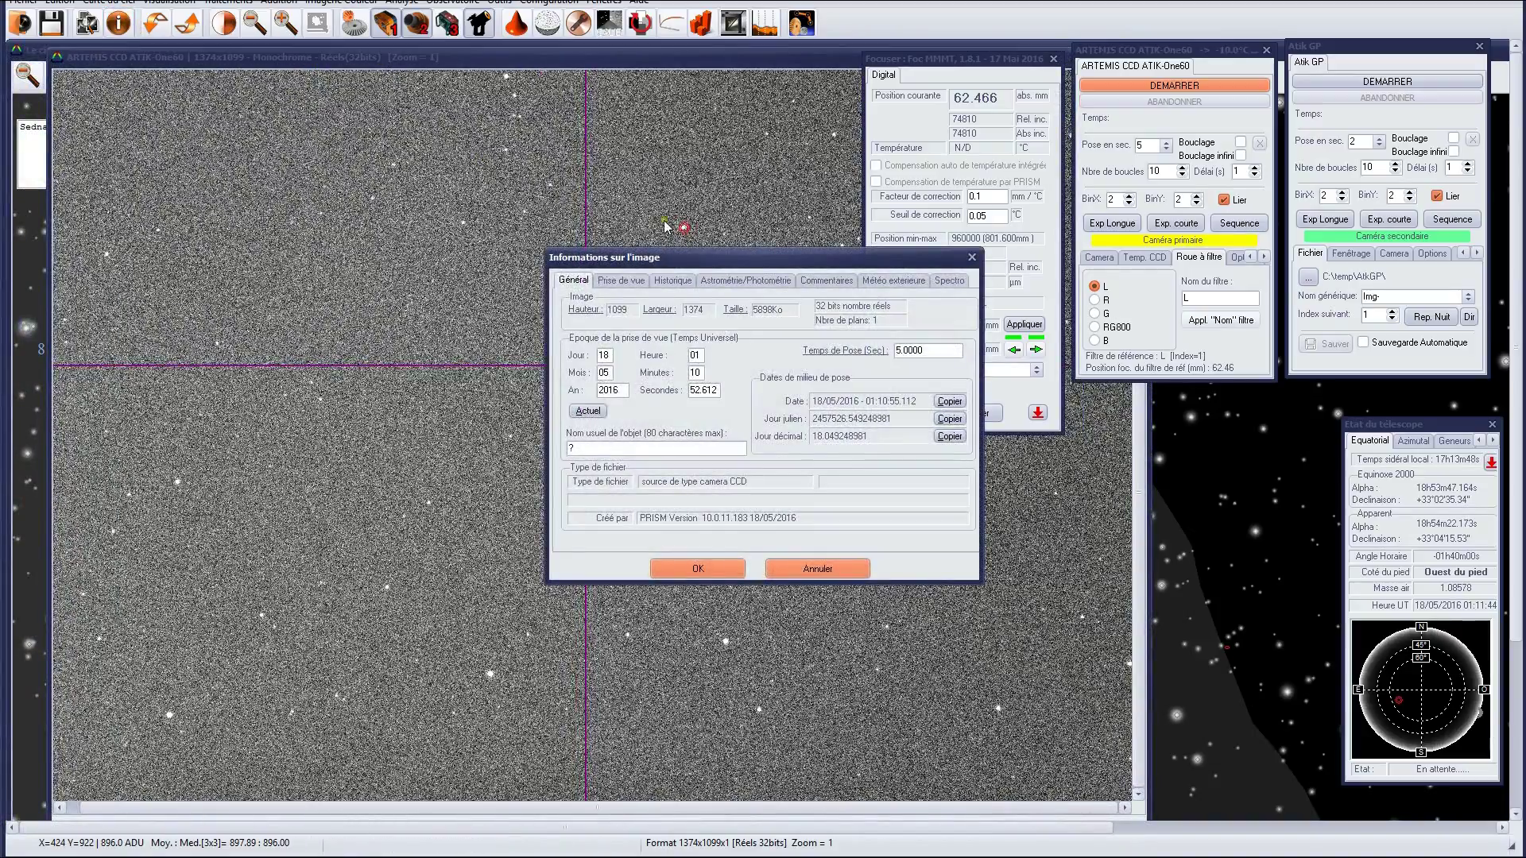
left_click(719, 284)
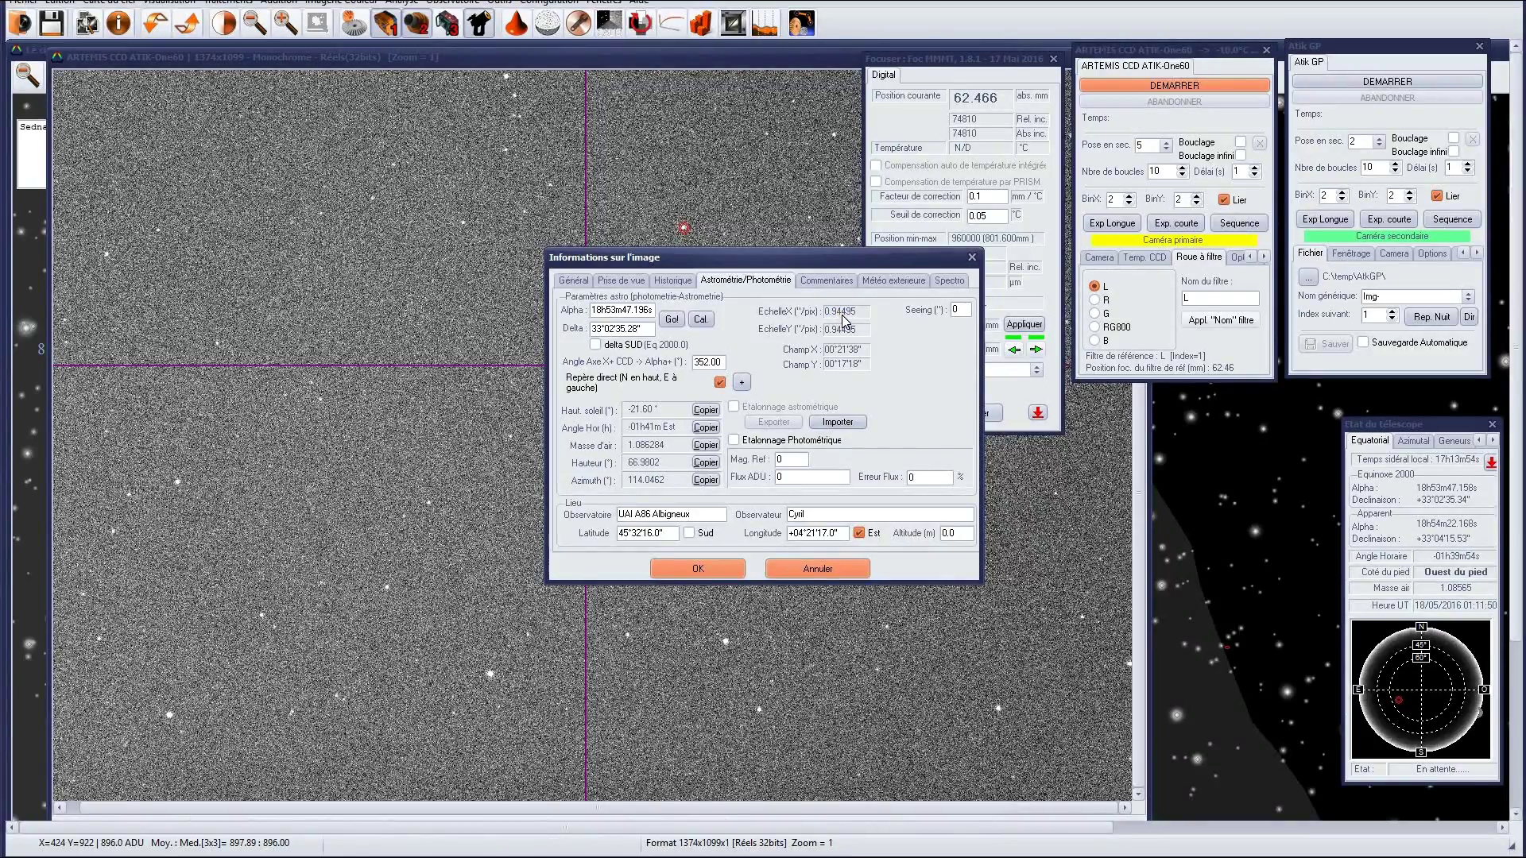
left_click(620, 281)
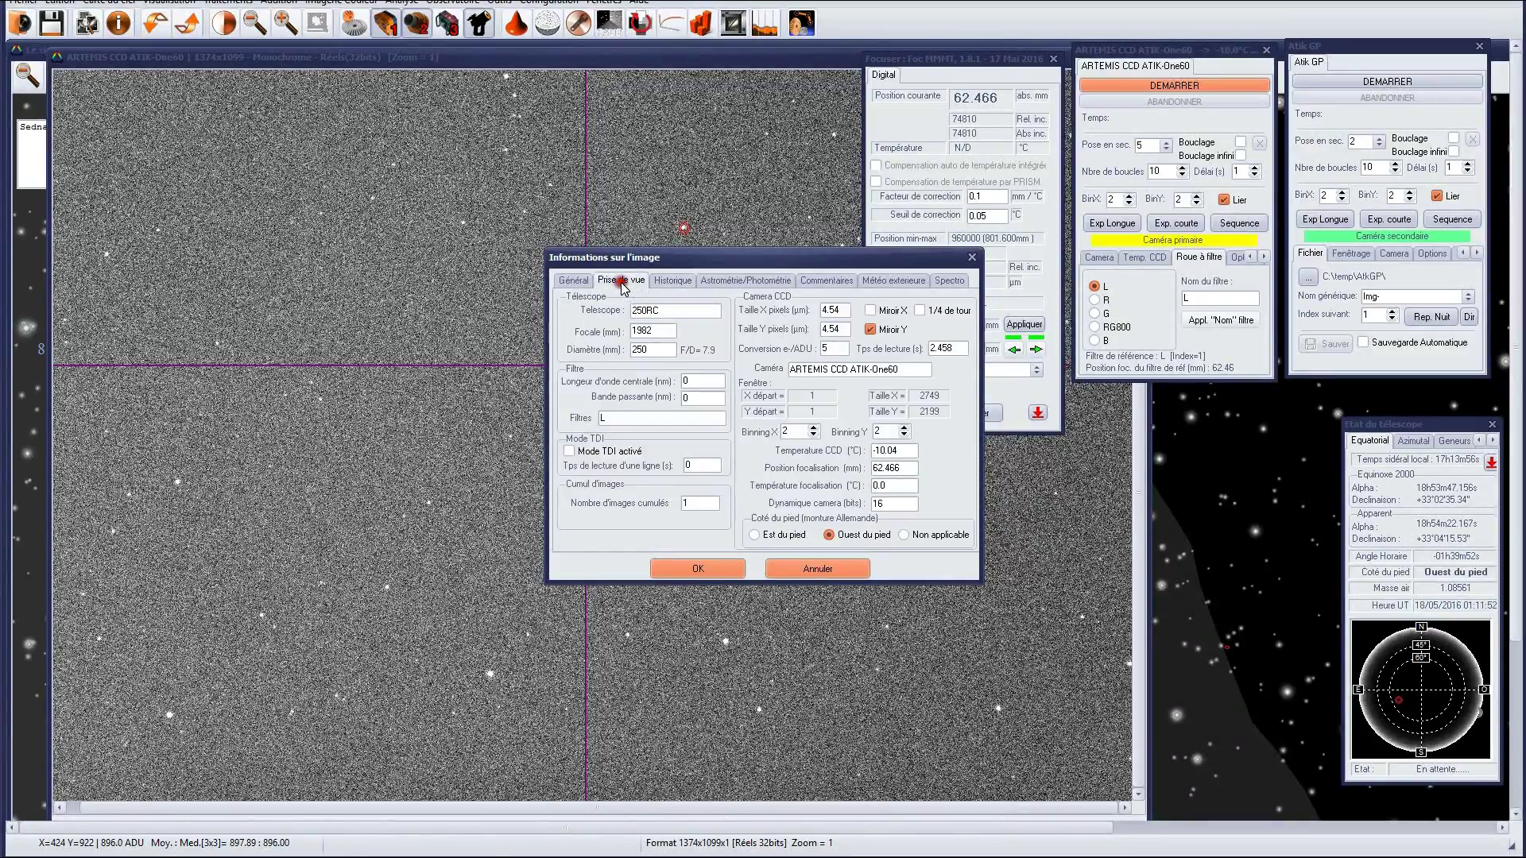
double_click(843, 310)
left_click(704, 566)
- Reposition the primary camera's image window and open its display threshold controls
left_click_drag(617, 57, 579, 50)
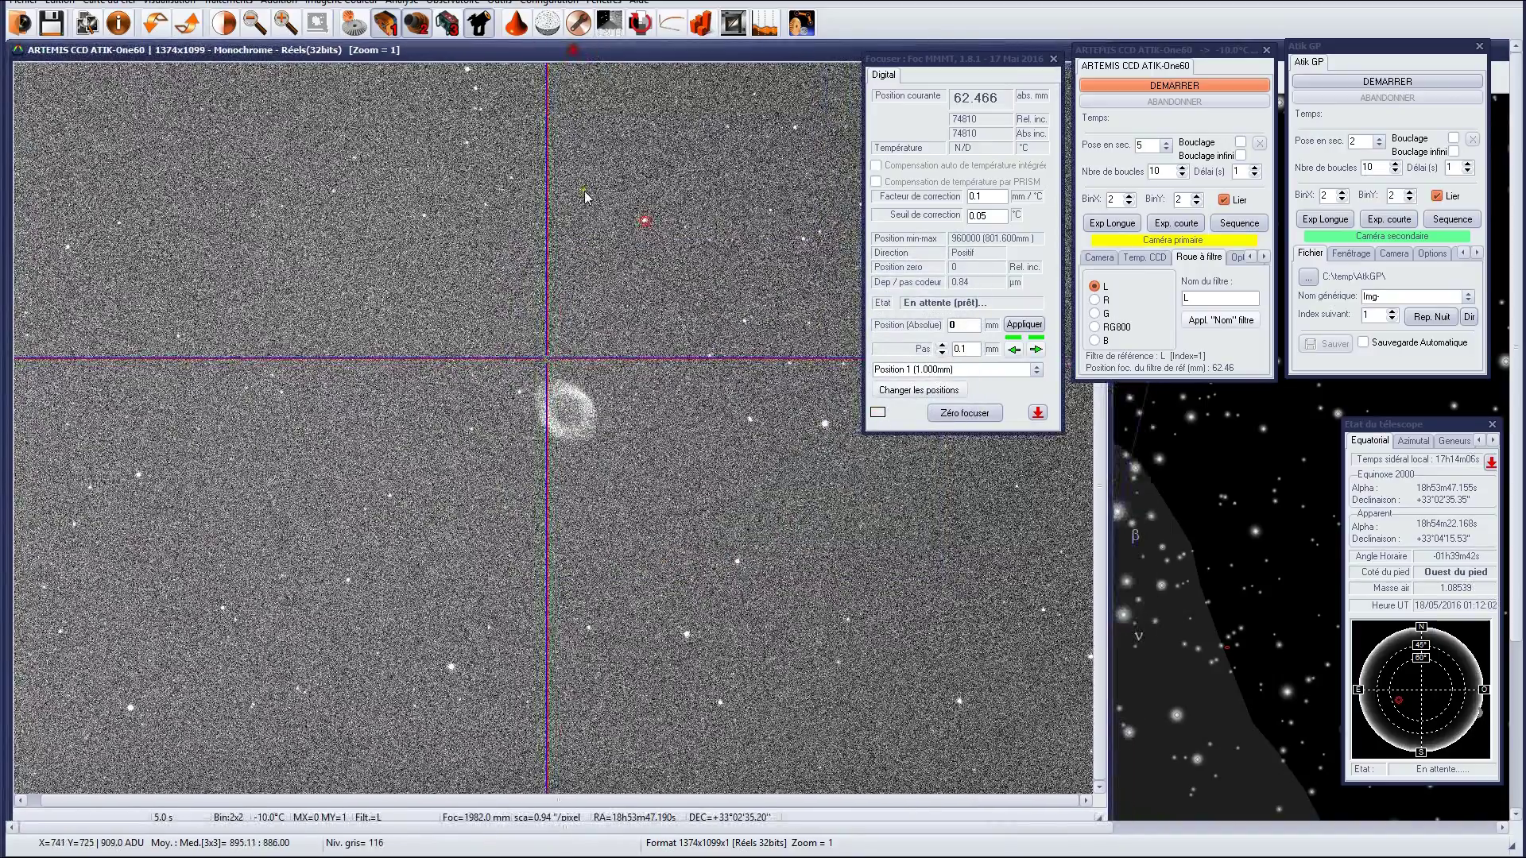
left_click(225, 24)
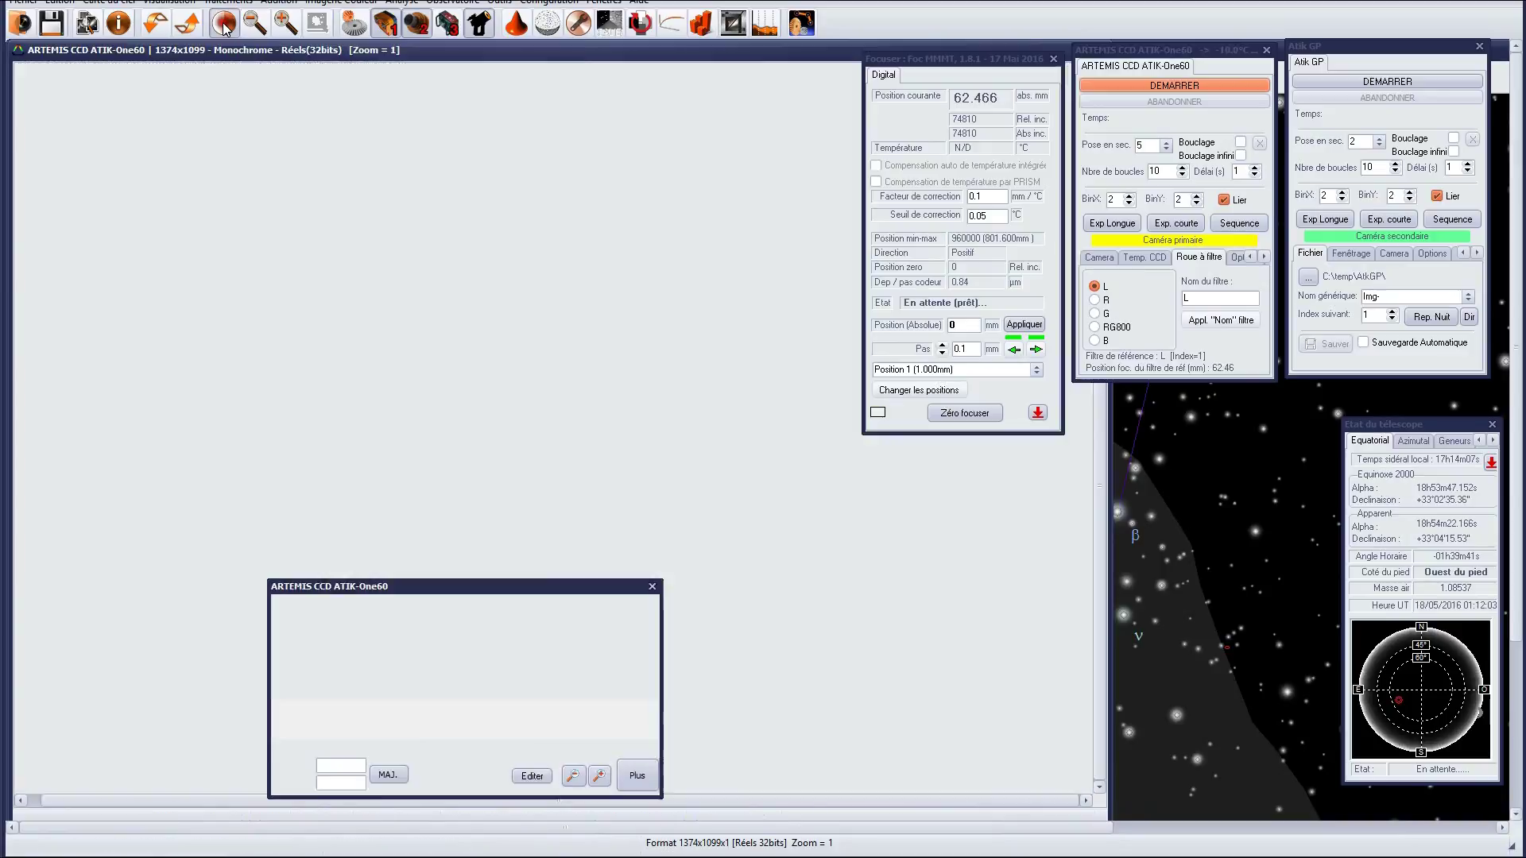